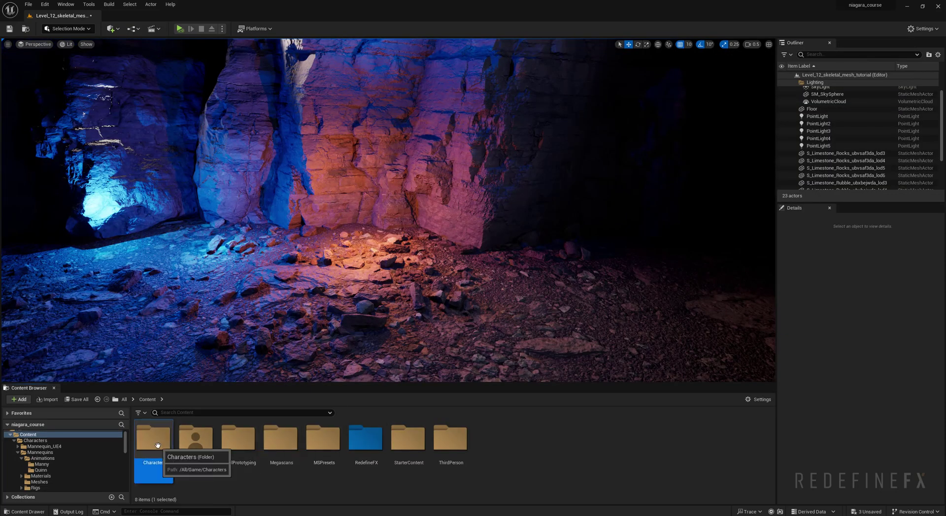
# Step: Place the MM_Walk_Fwd animation from the Characters/Mannequins/Animations/Manny folder on the cave floor of the level
pyautogui.doubleClick(154, 444)
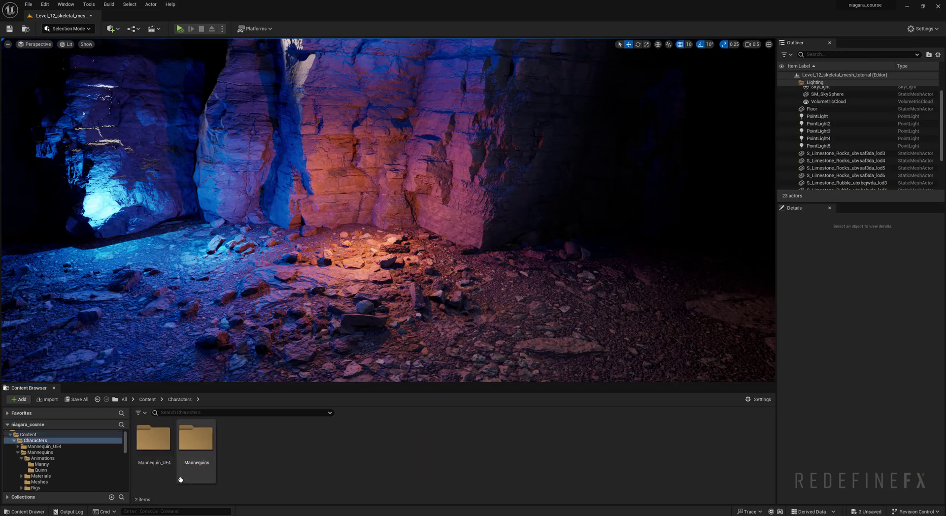
pyautogui.doubleClick(202, 448)
pyautogui.doubleClick(164, 448)
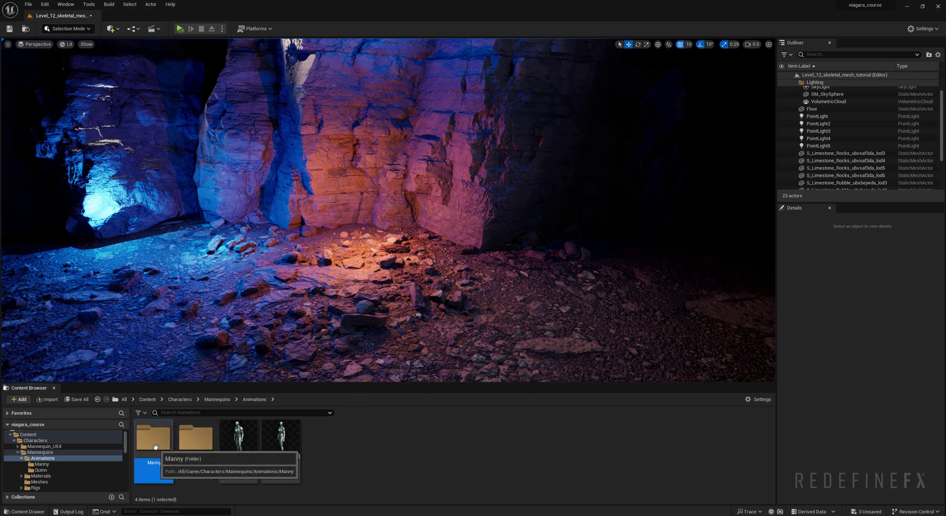
pyautogui.doubleClick(153, 440)
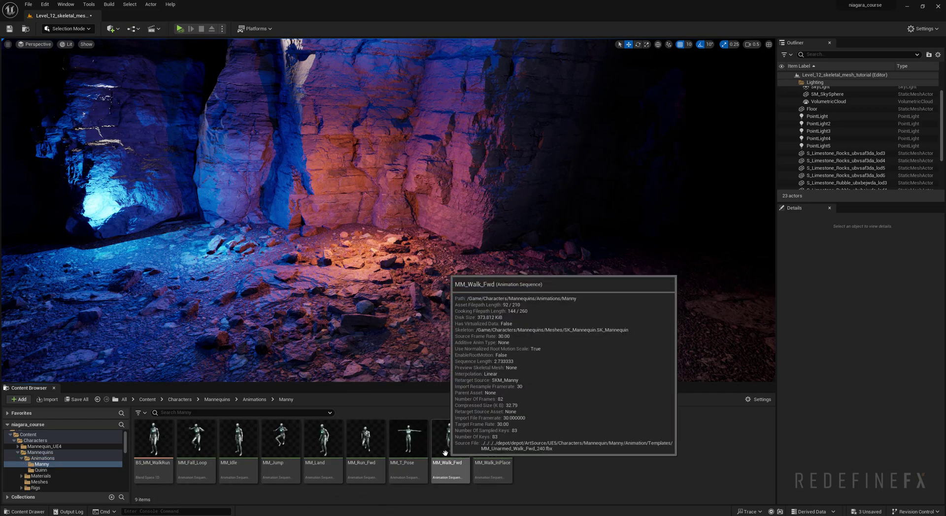
pyautogui.moveTo(451, 449); pyautogui.dragTo(414, 298)
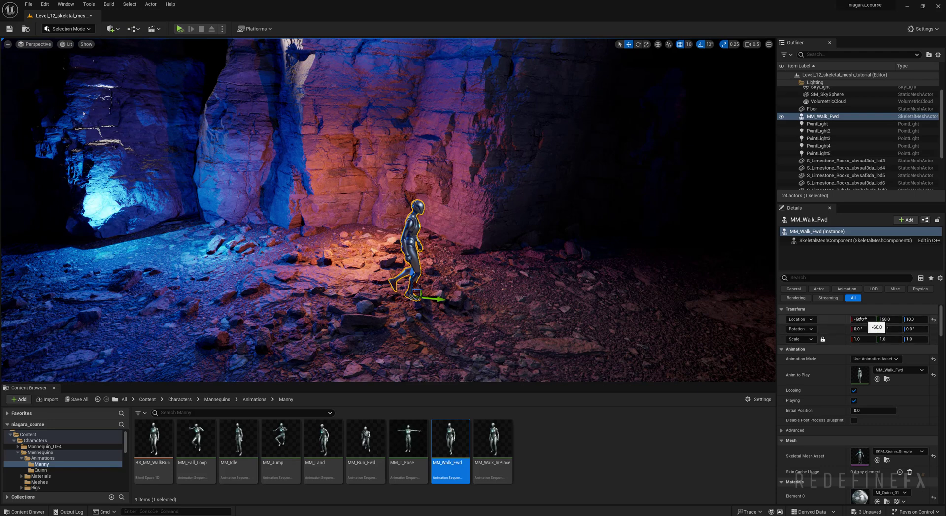
# Step: Set the walking character's X and Y location to 0
pyautogui.click(885, 319)
pyautogui.write('0')
pyautogui.press('Return')
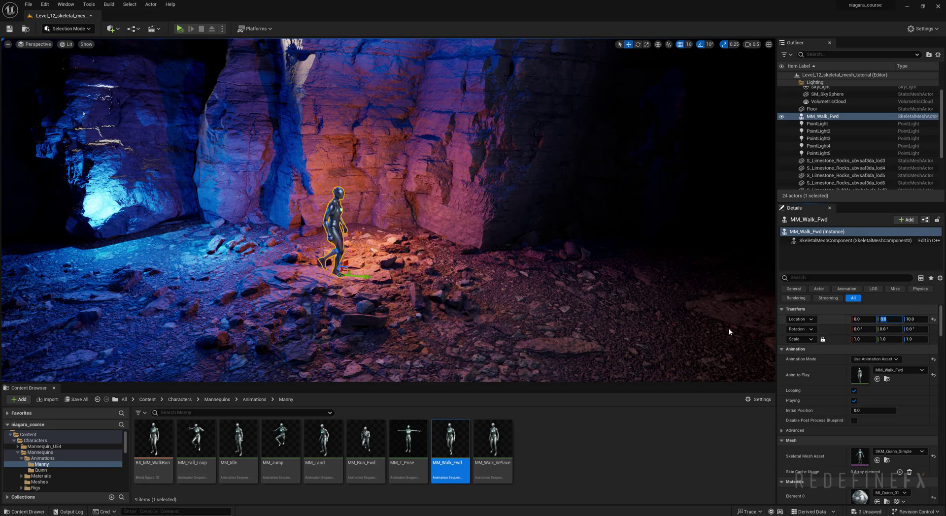
# Step: Change the walking character's skeletal mesh asset to SKM_Manny_Simple
pyautogui.scroll(-3, 810, 413)
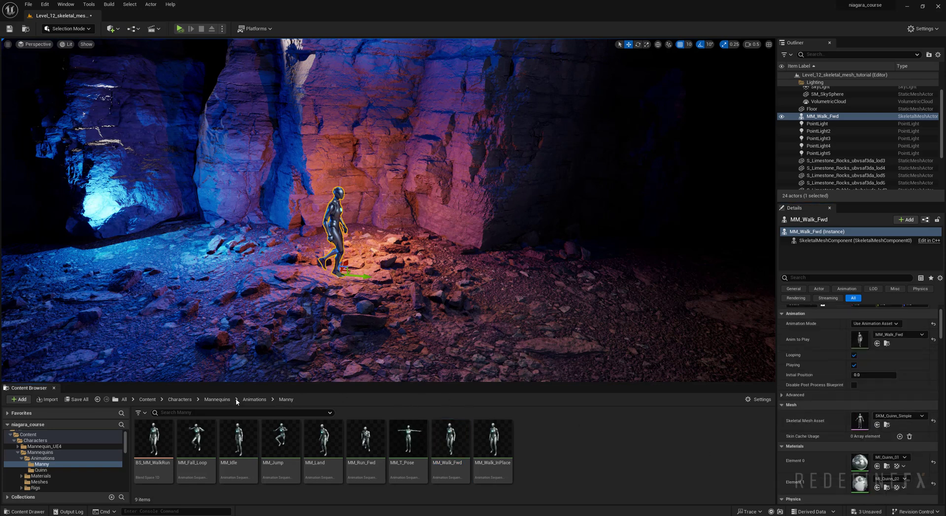
pyautogui.click(890, 420)
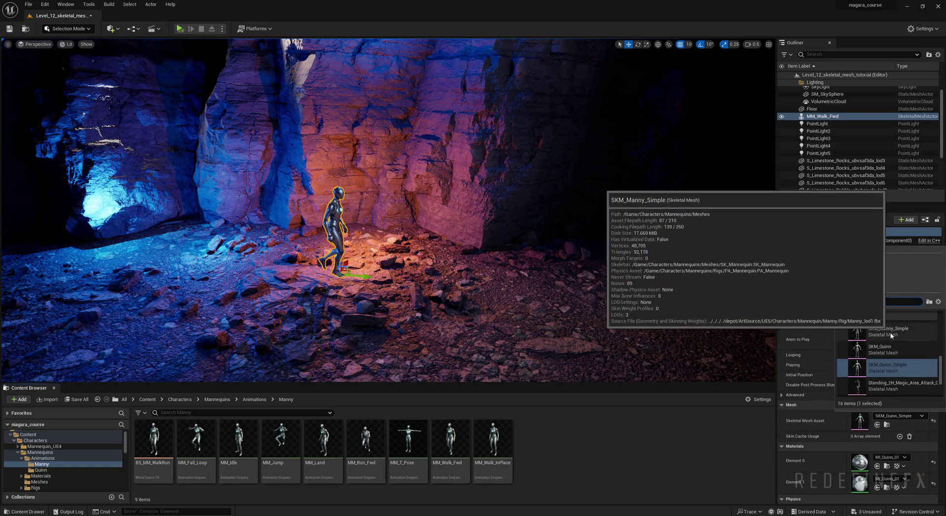
pyautogui.press('Escape')
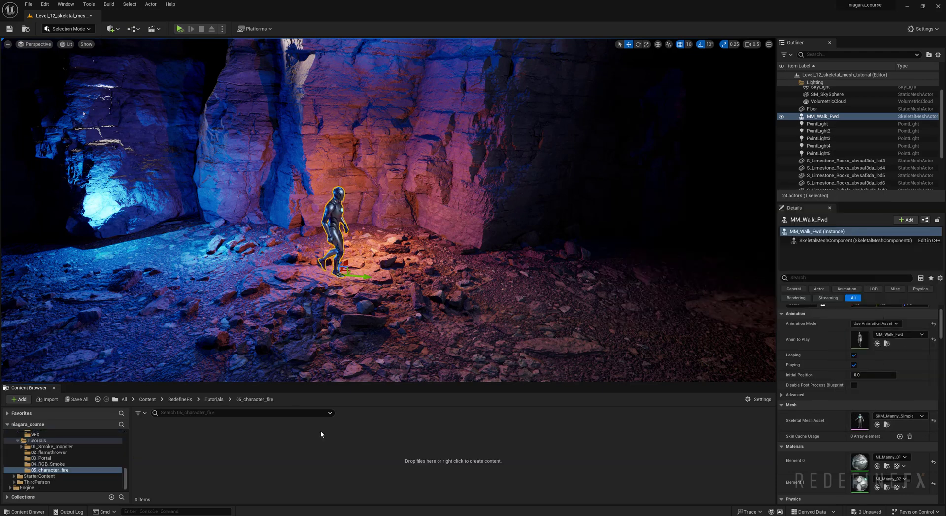
# Step: Create a Niagara system in the 05_character_fire folder from the Grid 3D Gas Simple Particle Source template and name it NS_character_fire
pyautogui.rightClick(324, 436)
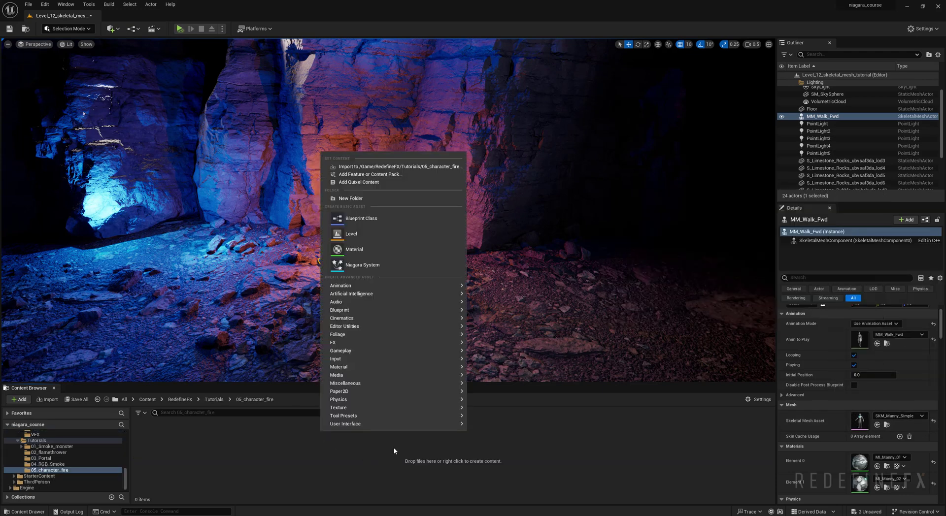
pyautogui.click(361, 266)
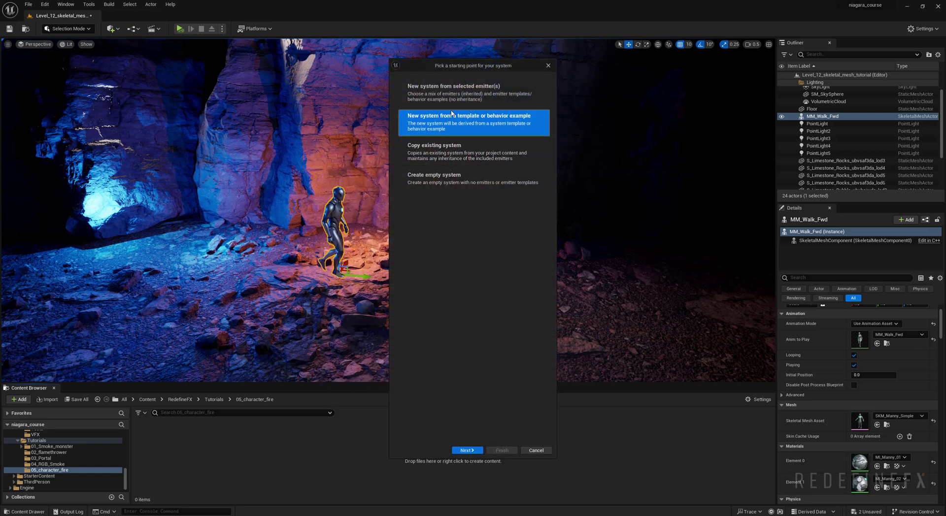
pyautogui.click(467, 450)
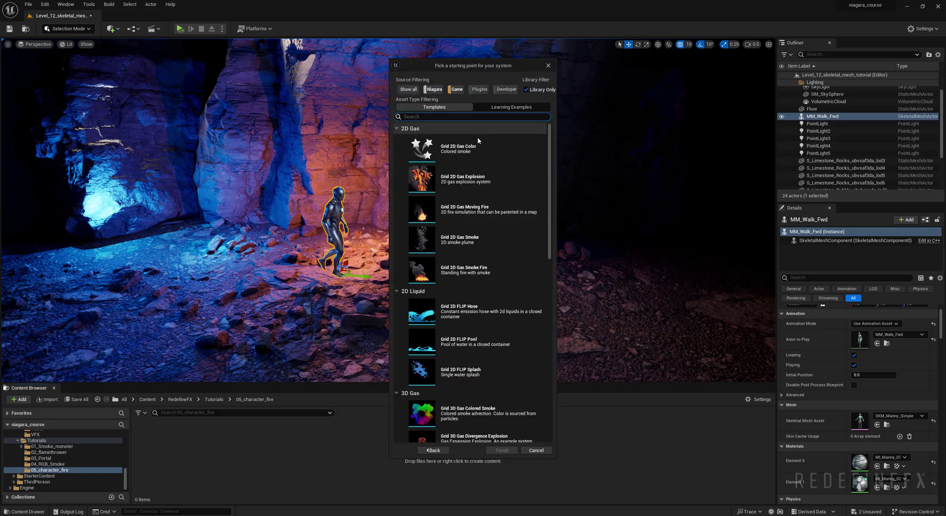
pyautogui.scroll(-6, 469, 179)
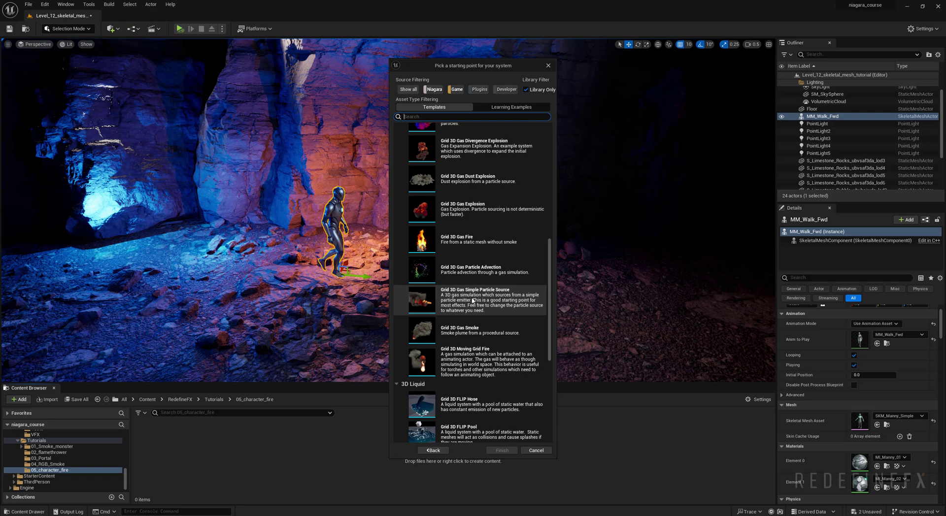
pyautogui.doubleClick(472, 301)
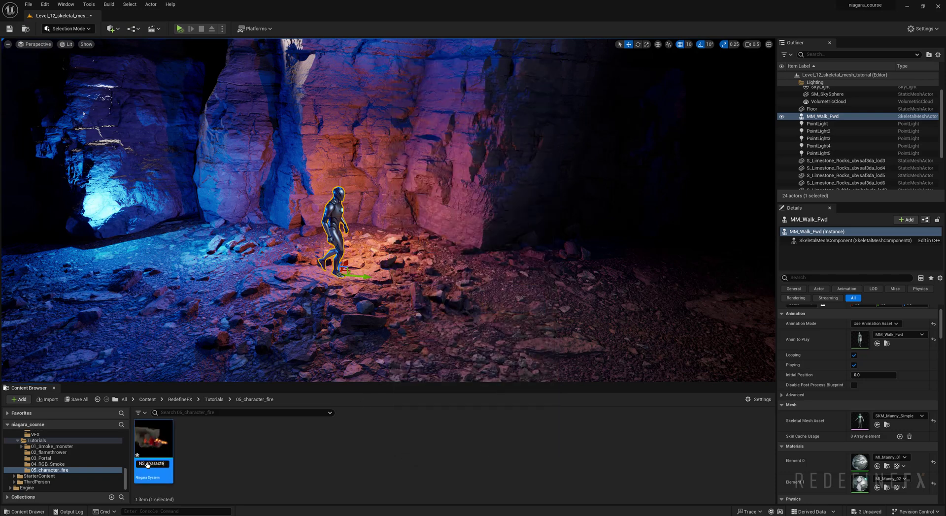
pyautogui.write('NS_character_fire')
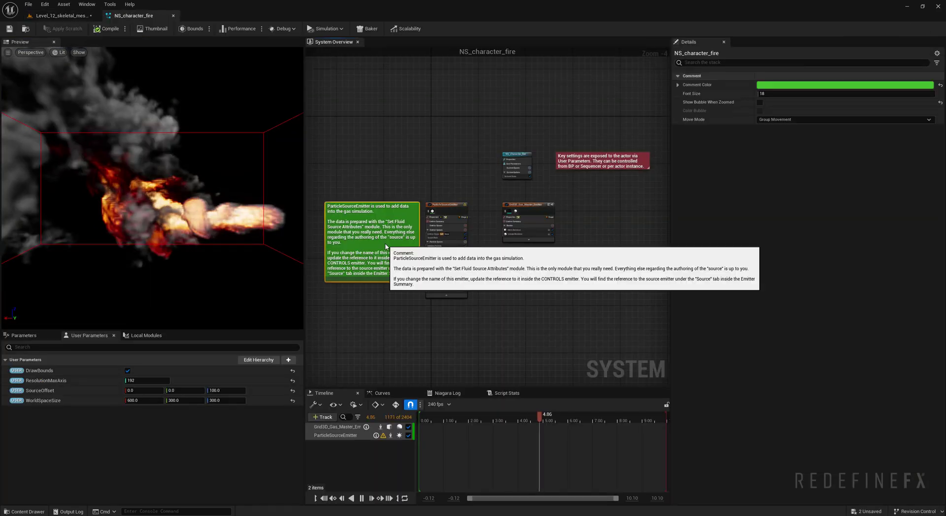
# Step: Disable the Shape Location, Add Velocity, Curl Noise Force and Scale Sprite Size modules in ParticleSourceEmitter
pyautogui.scroll(4, 435, 239)
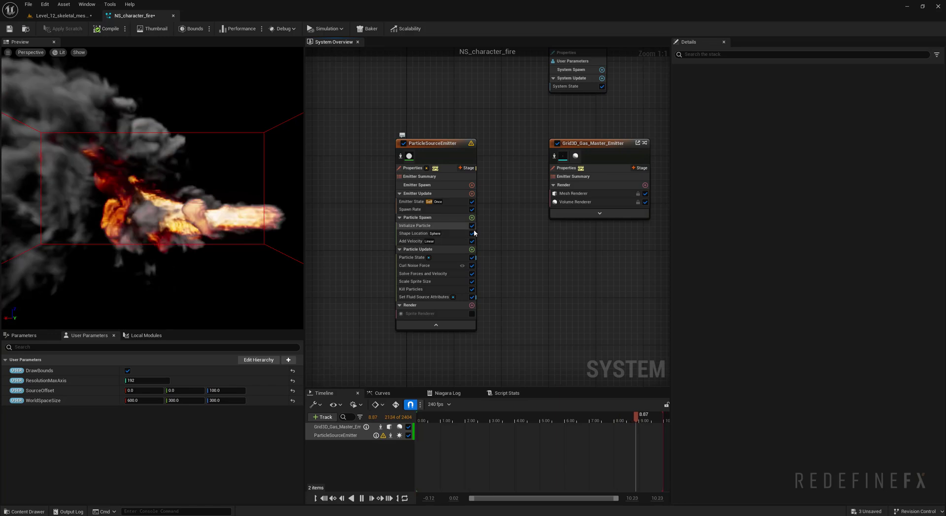
pyautogui.click(471, 233)
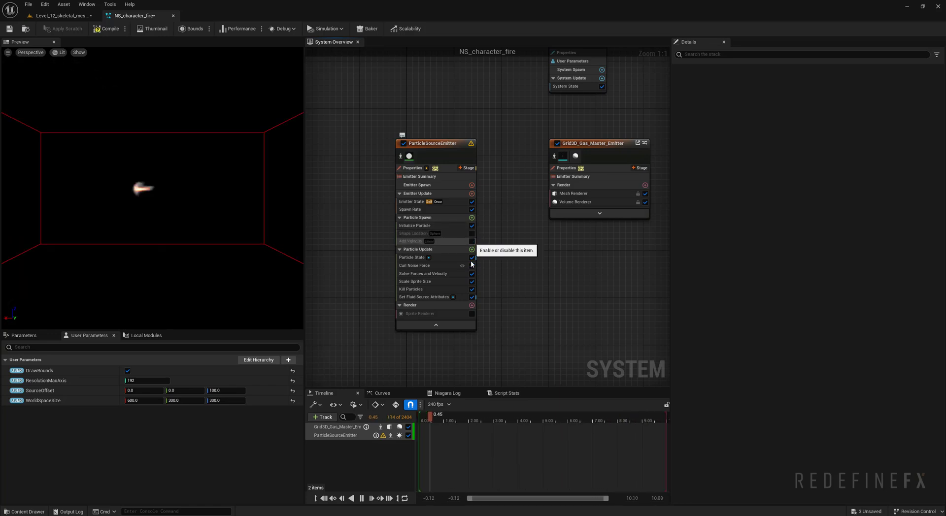
pyautogui.click(472, 266)
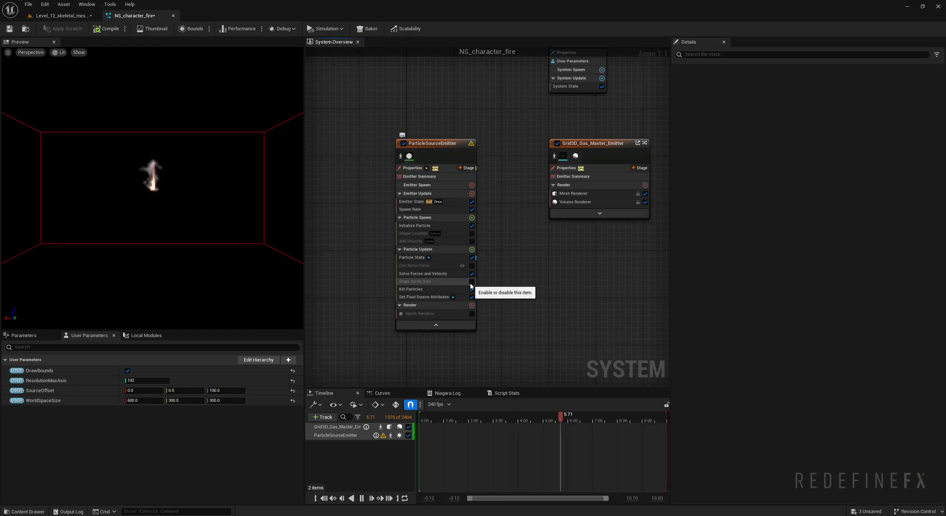
pyautogui.scroll(-3, 158, 158)
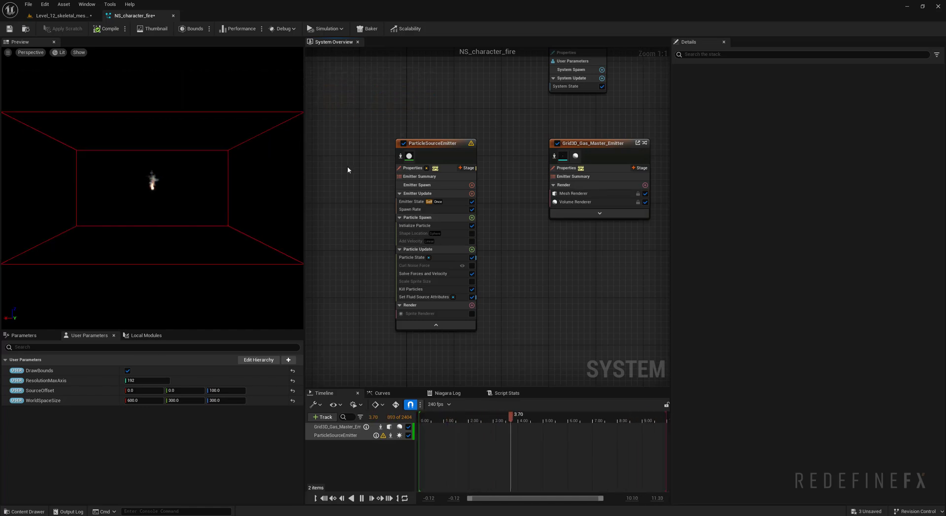
# Step: Add an Initialize Mesh Reproduction Sprite module to Particle Spawn with SKM_Manny_Simple as its preview mesh
pyautogui.click(472, 218)
pyautogui.write('reprod')
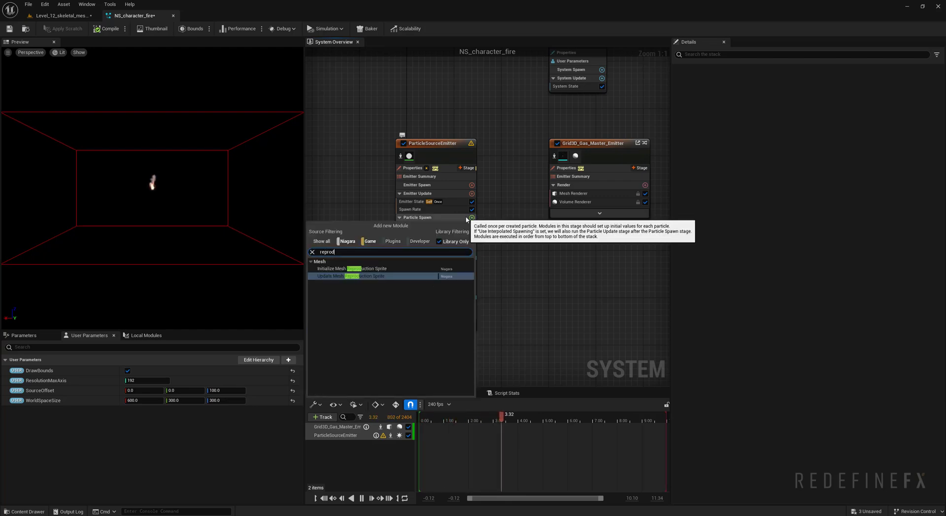
pyautogui.click(344, 270)
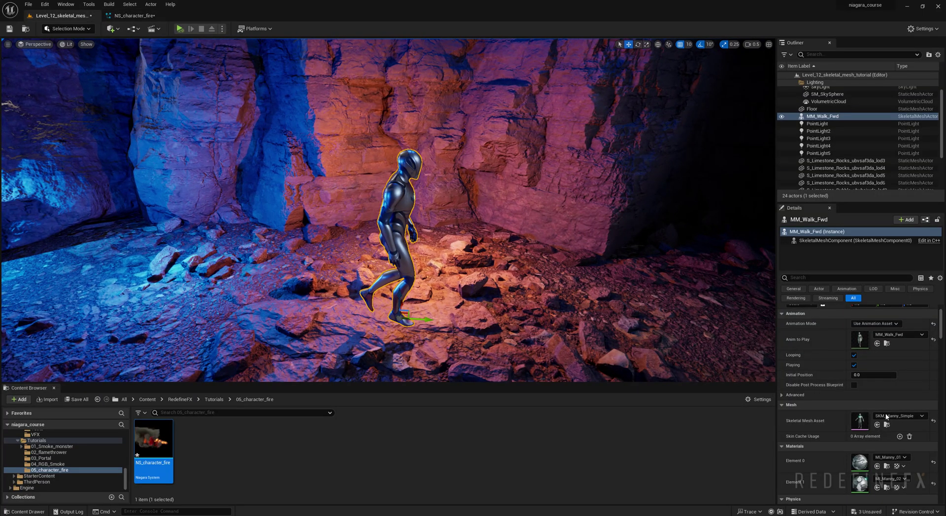
pyautogui.click(127, 17)
pyautogui.click(793, 160)
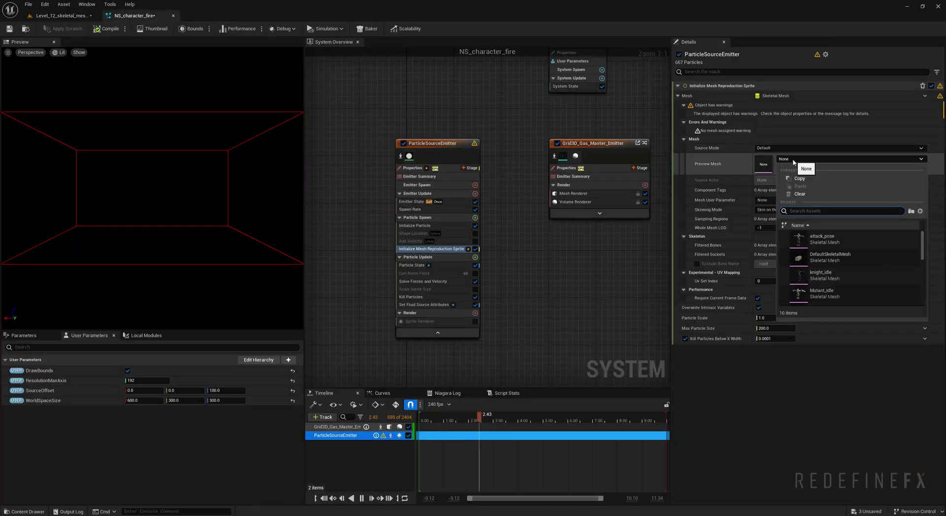
pyautogui.write('skm')
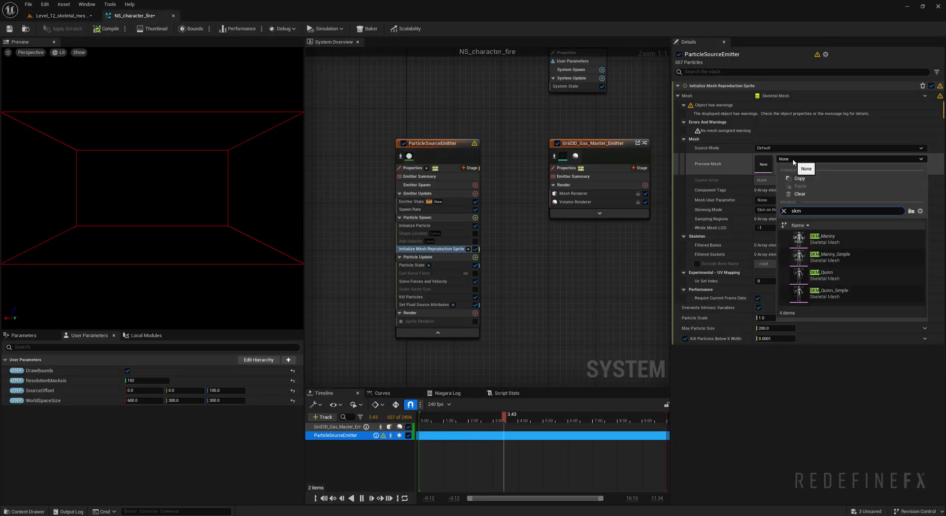
pyautogui.click(833, 256)
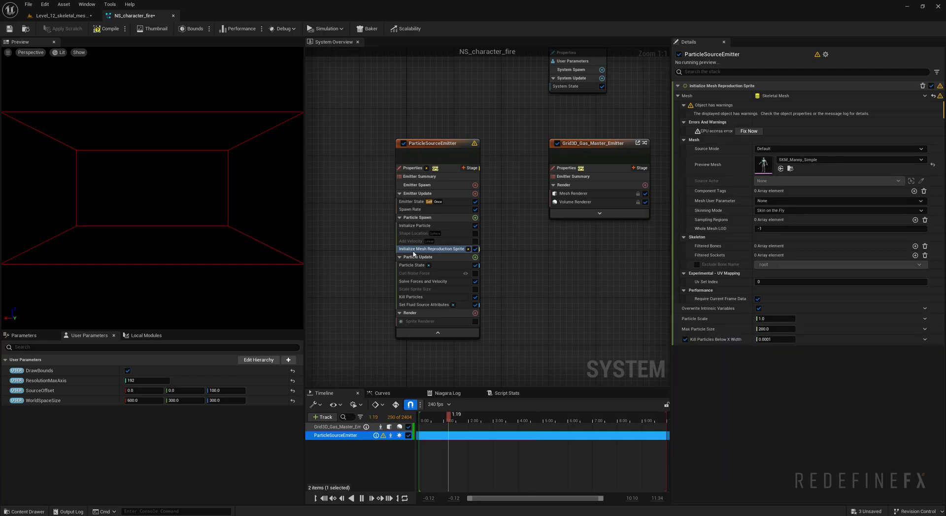
# Step: Add an Update Mesh Reproduction Sprite module to Particle Update with SKM_Manny_Simple as its preview mesh
pyautogui.click(475, 258)
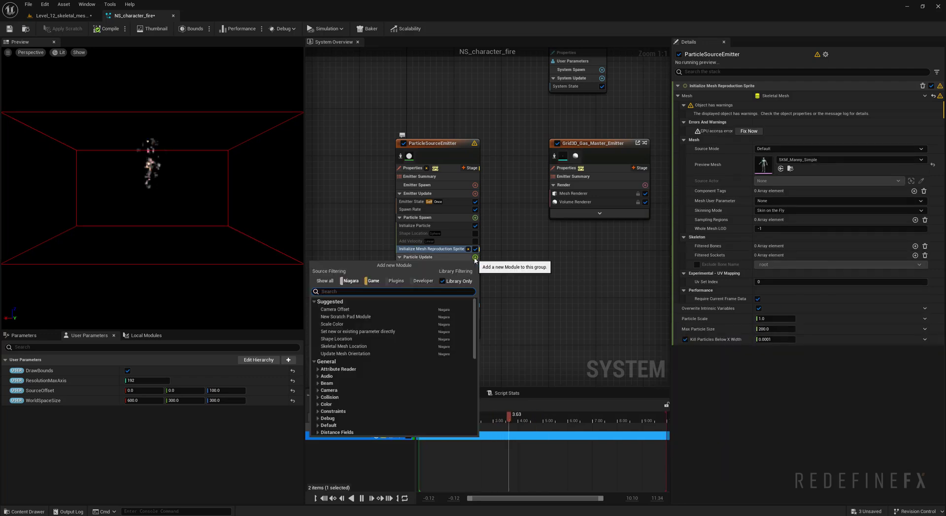
pyautogui.write('reproductio')
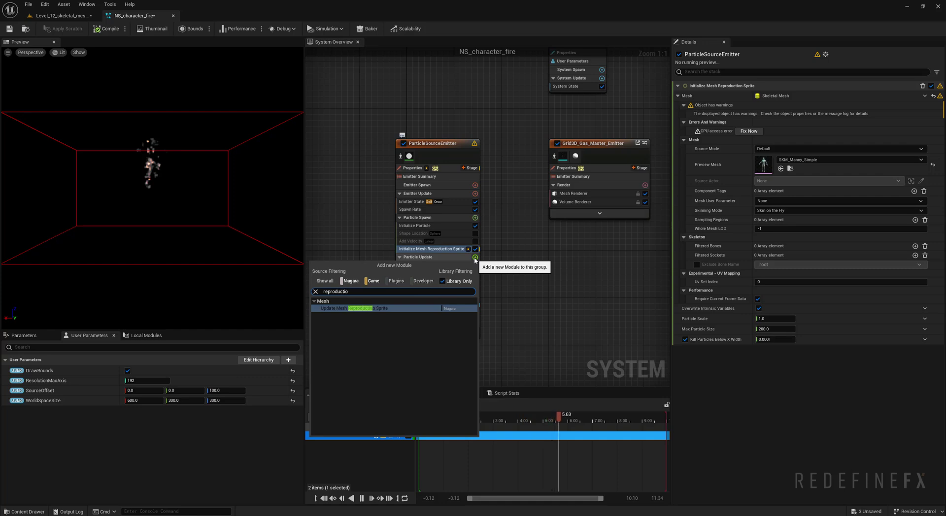
pyautogui.click(380, 309)
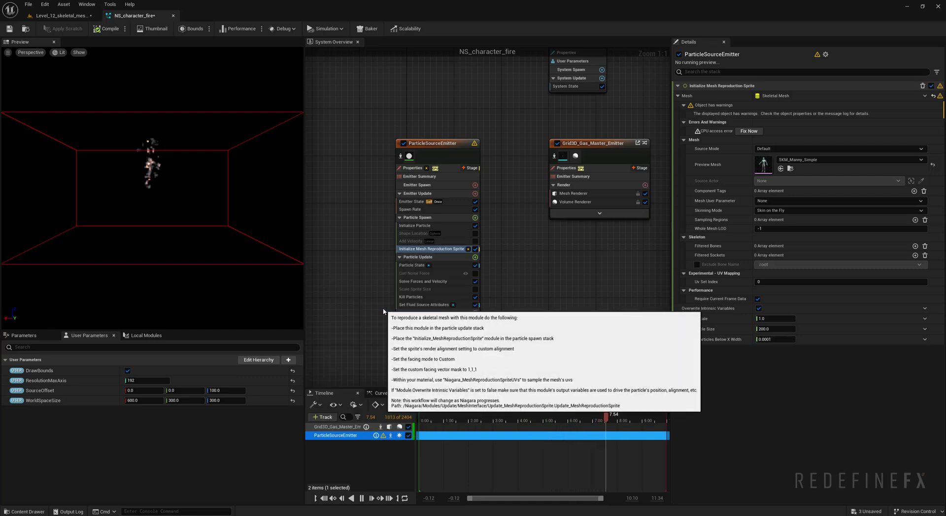
pyautogui.click(814, 159)
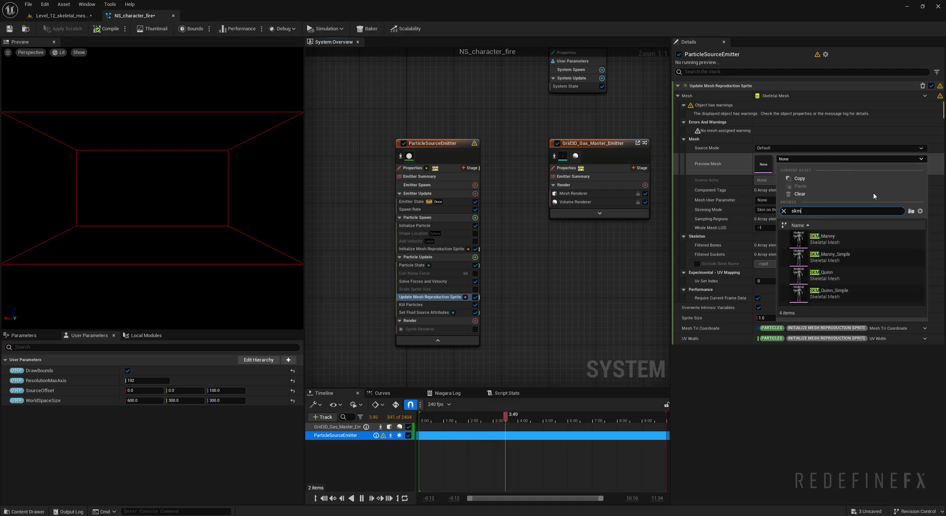
pyautogui.click(439, 82)
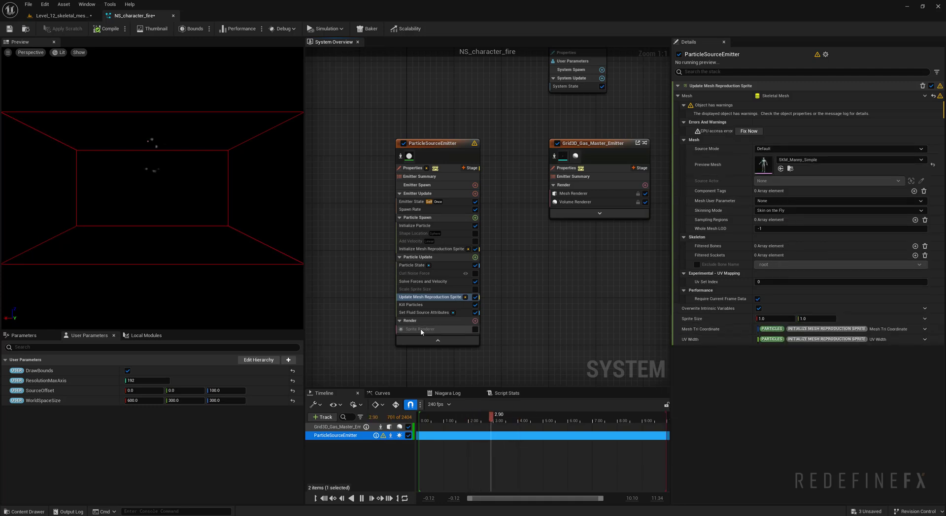
# Step: Enable the Sprite Renderer of ParticleSourceEmitter and inspect the source particles in the preview
pyautogui.click(458, 330)
pyautogui.click(475, 330)
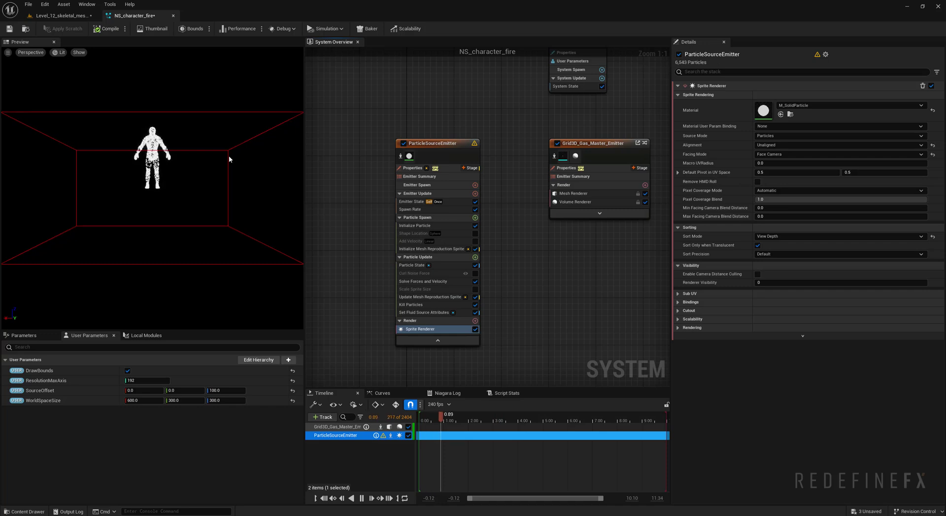
pyautogui.scroll(-5, 185, 131)
pyautogui.moveTo(185, 131); pyautogui.dragTo(103, 133)
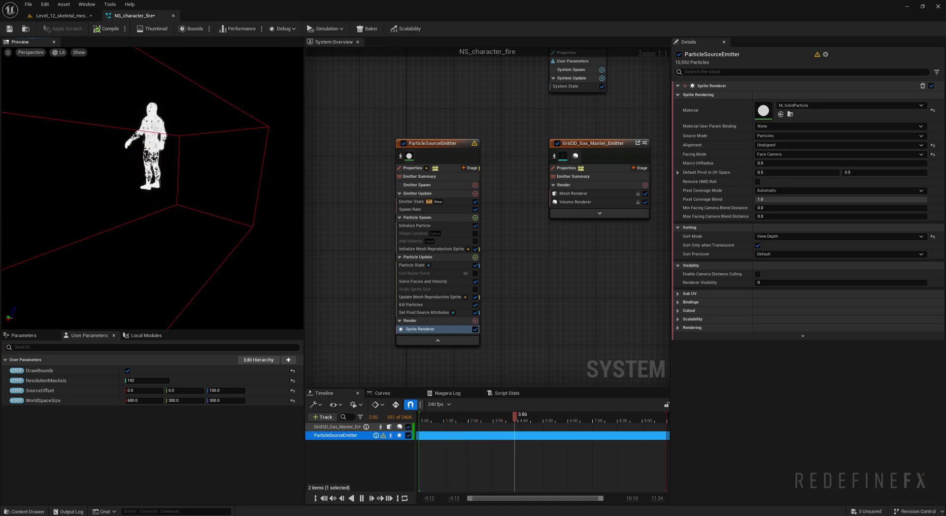
# Step: Review the Particle Spawn and Particle Update groups and compare the settings of their mesh reproduction sprite modules
pyautogui.click(418, 257)
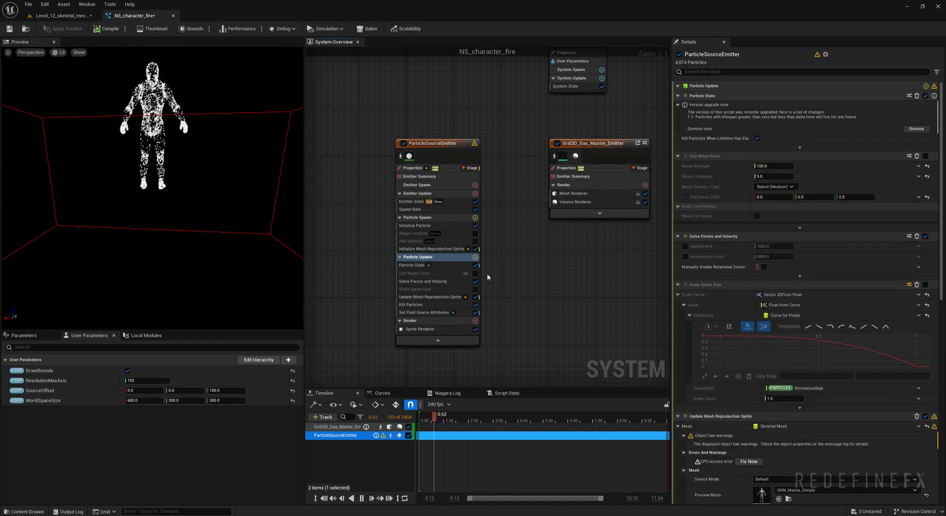
pyautogui.click(423, 218)
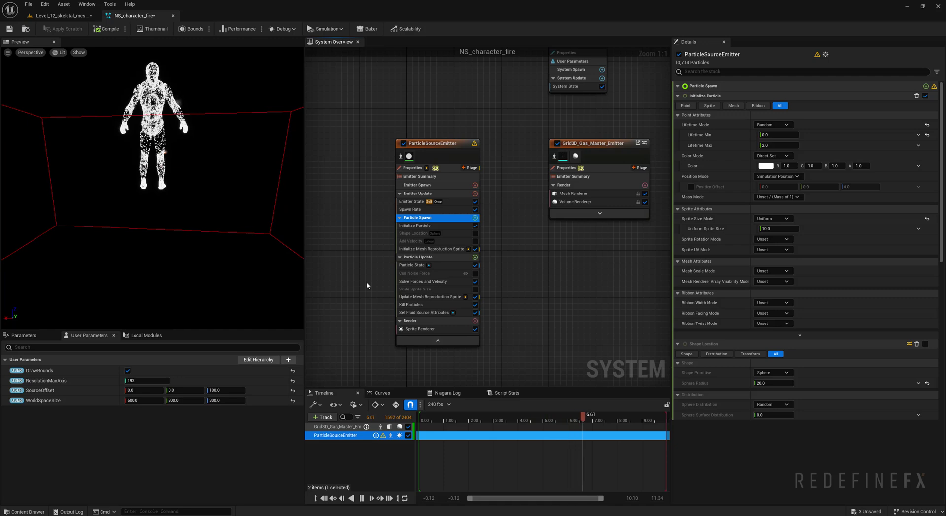
pyautogui.click(417, 257)
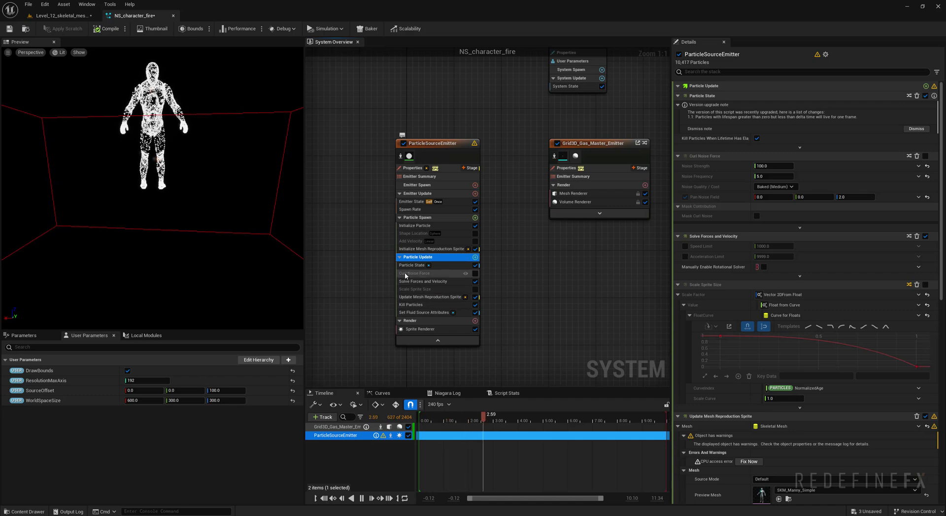
pyautogui.click(412, 249)
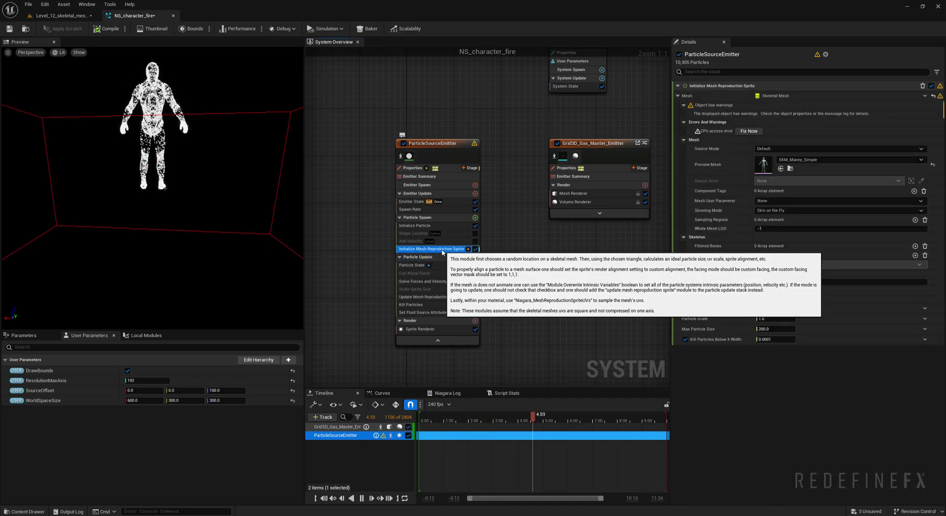
pyautogui.click(442, 297)
pyautogui.click(439, 249)
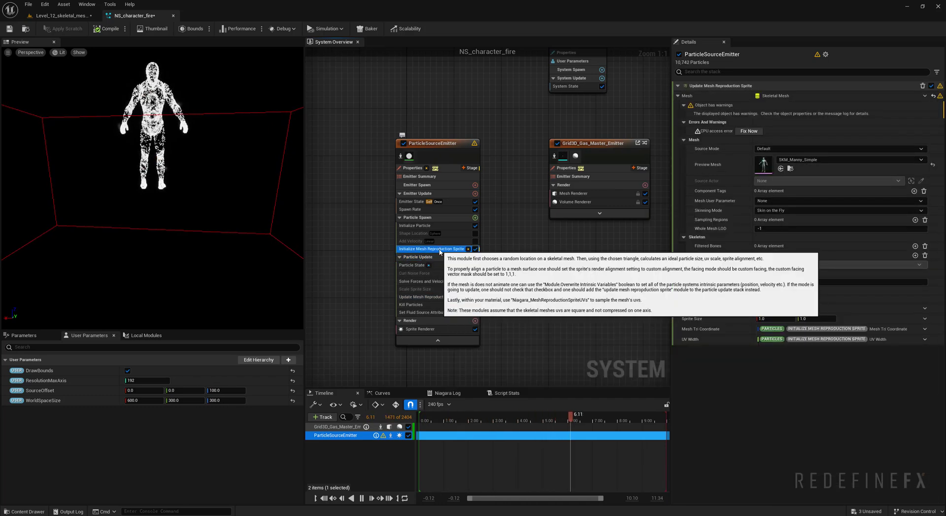
# Step: Compare the Initialize and Update Mesh Reproduction Sprite modules once more and disable the Sprite Renderer of ParticleSourceEmitter
pyautogui.click(439, 297)
pyautogui.click(439, 250)
pyautogui.click(429, 297)
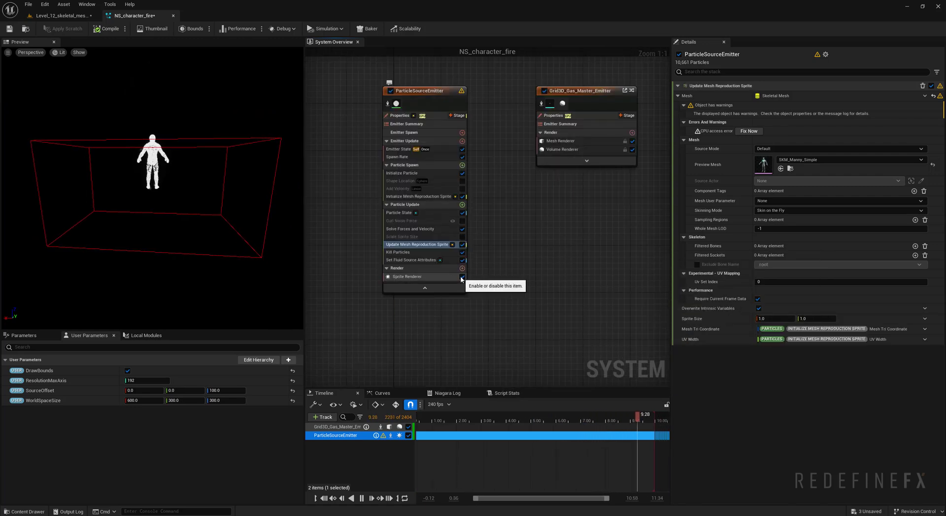
pyautogui.click(462, 278)
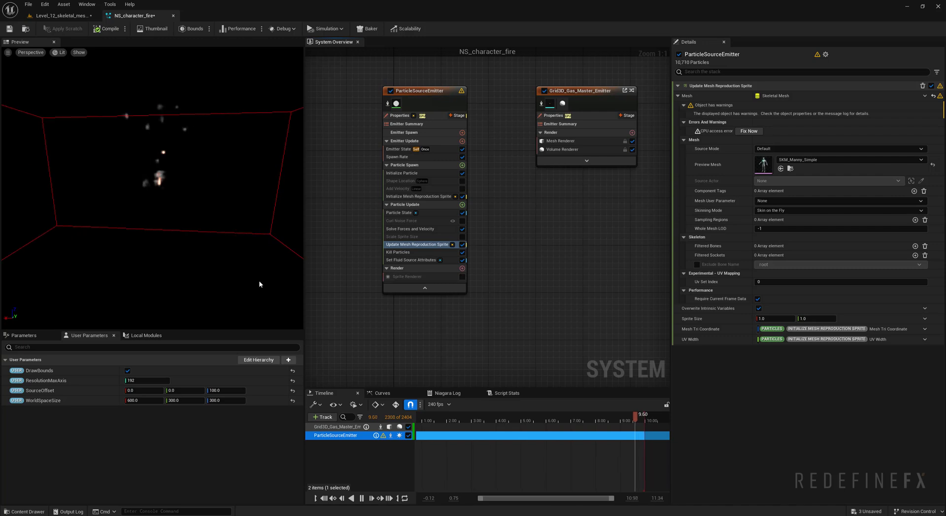
# Step: Reset the Radius input of the Set Fluid Source Attributes module to a plain value and set it to 8
pyautogui.click(406, 261)
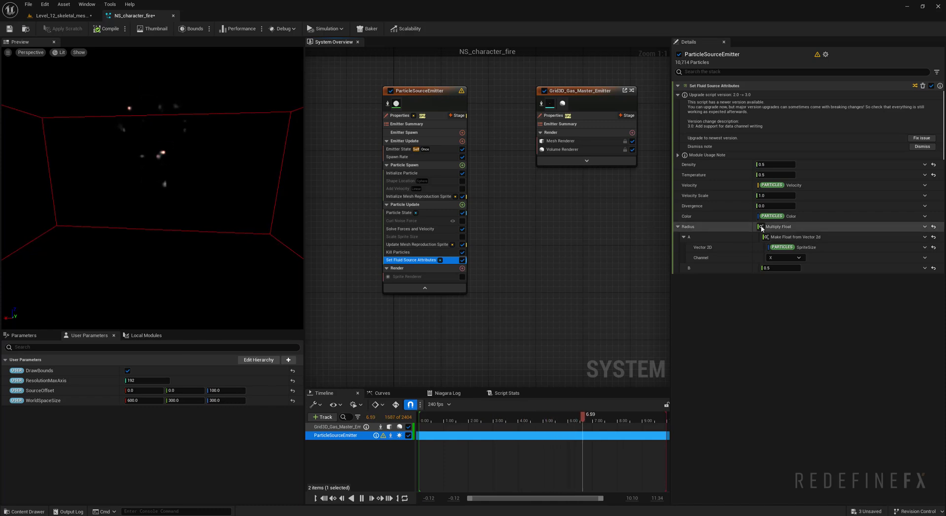
pyautogui.click(934, 228)
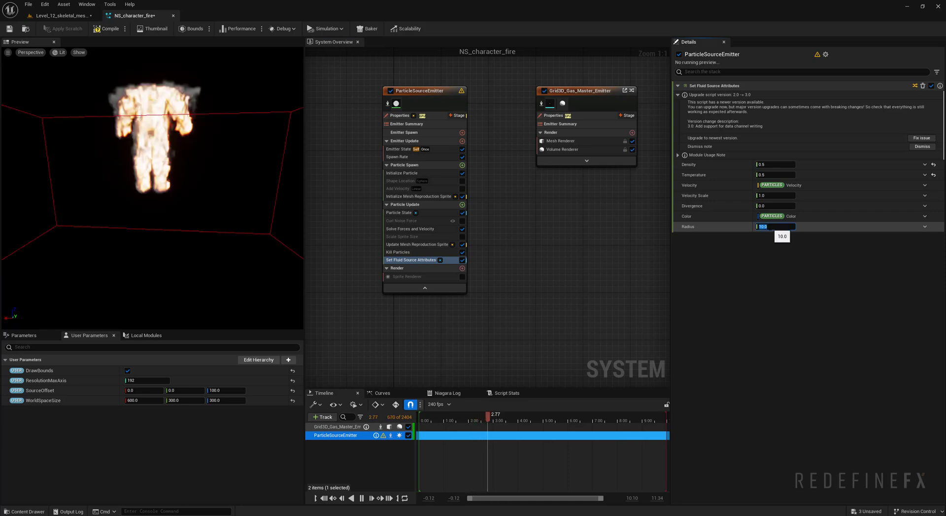
pyautogui.write('8')
pyautogui.press('Return')
pyautogui.moveTo(178, 131)
pyautogui.mouseDown()
pyautogui.moveTo(147, 147)
pyautogui.moveTo(192, 161)
pyautogui.mouseUp()
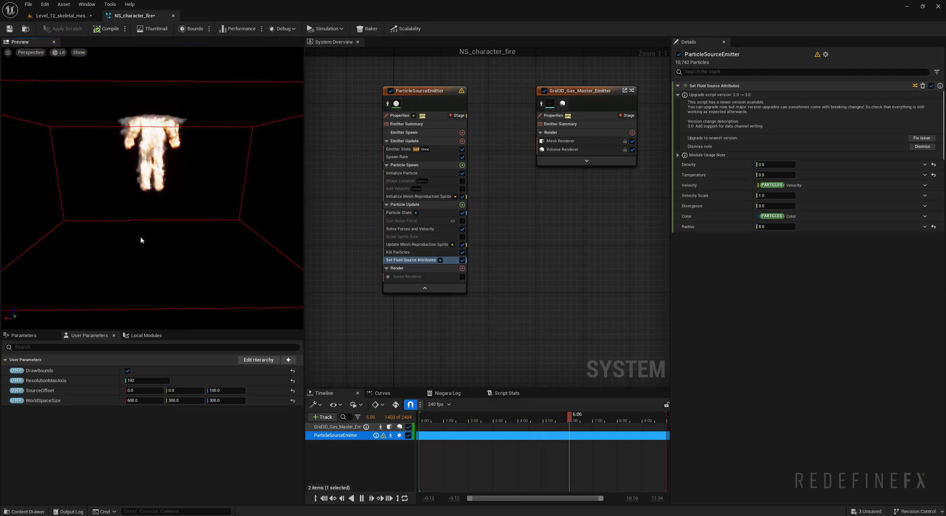
# Step: Set the Local Pivot Z of Grid3D_Gas_Master_Emitter to 0.5 in its Emitter Summary and check the simulation bounds
pyautogui.click(561, 124)
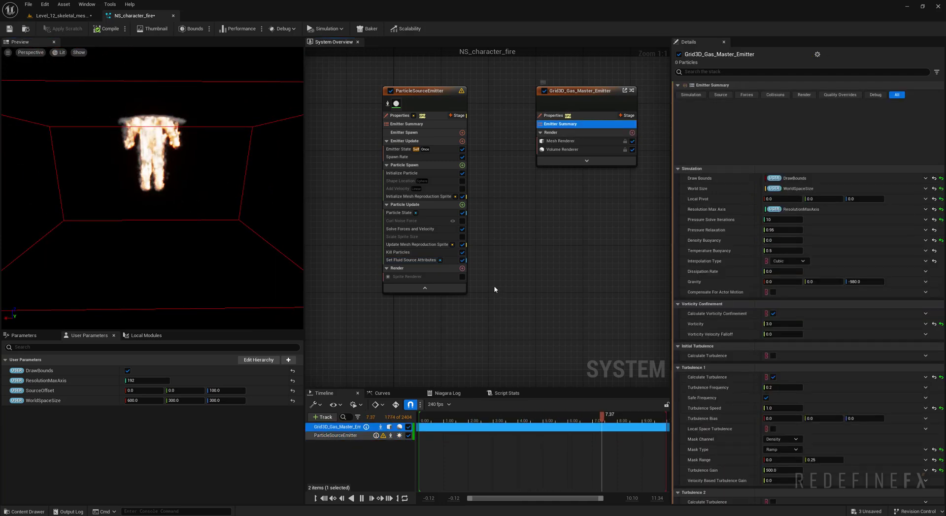
pyautogui.click(858, 134)
pyautogui.write('0.5')
pyautogui.press('Return')
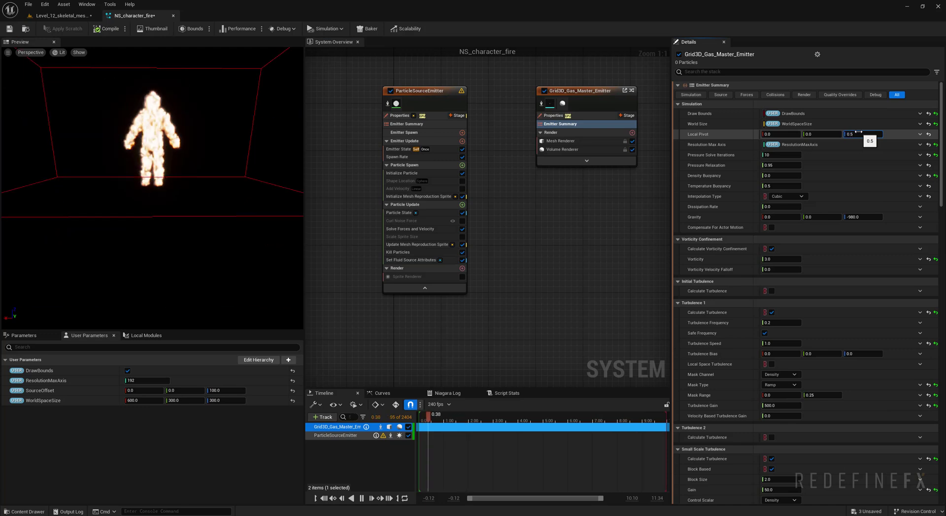
pyautogui.moveTo(181, 146); pyautogui.dragTo(201, 176)
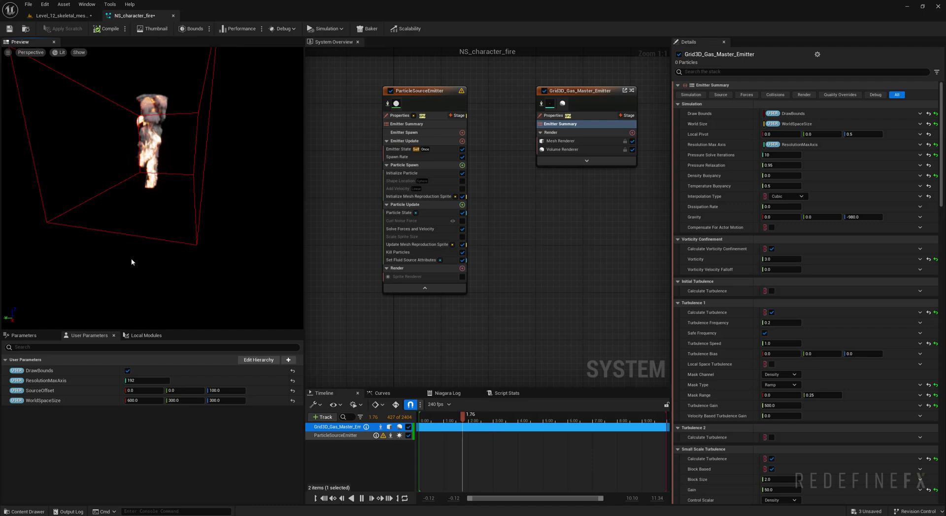
# Step: Return to the level and place the NS_character_fire system in the scene beside the walking mannequin
pyautogui.click(65, 19)
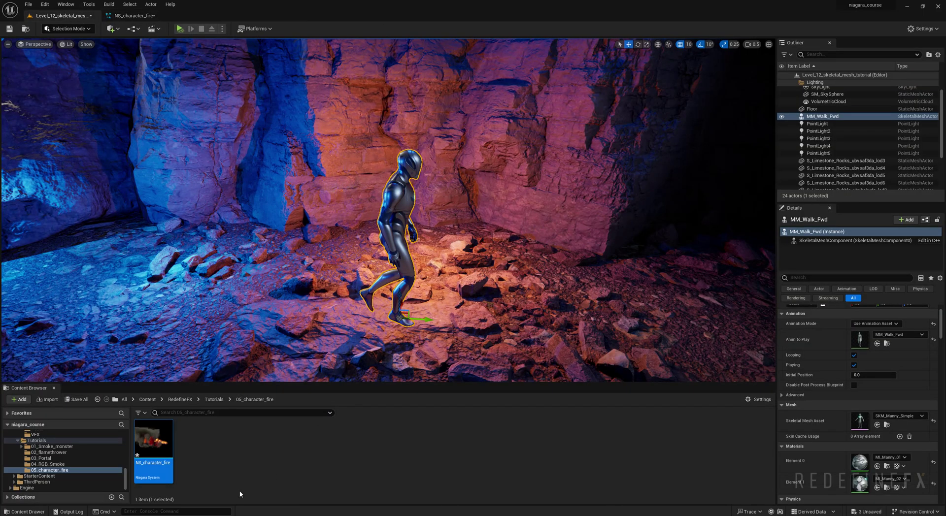
pyautogui.moveTo(150, 450); pyautogui.dragTo(391, 312)
pyautogui.scroll(-4, 391, 312)
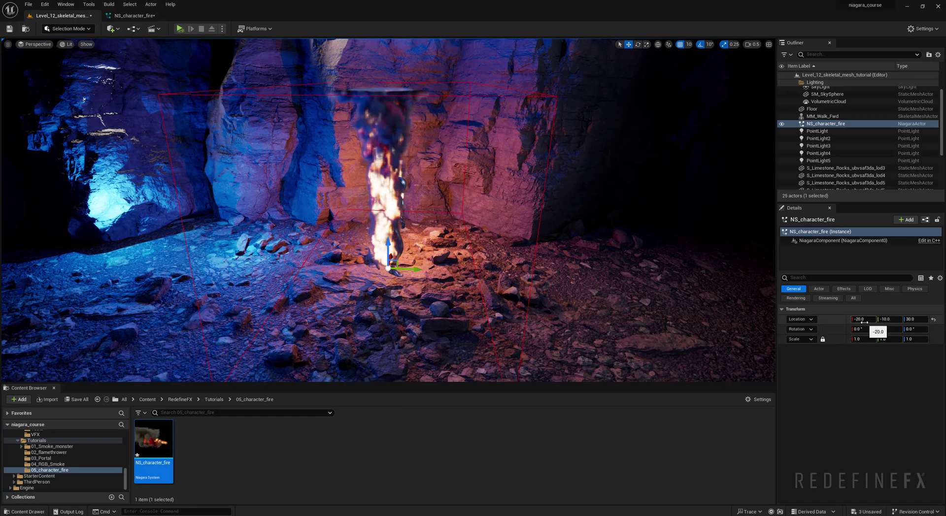
# Step: Set the location of the NS_character_fire actor to 0, 0, 0 and look at the fire up close
pyautogui.click(863, 320)
pyautogui.write('0')
pyautogui.click(887, 319)
pyautogui.write('0')
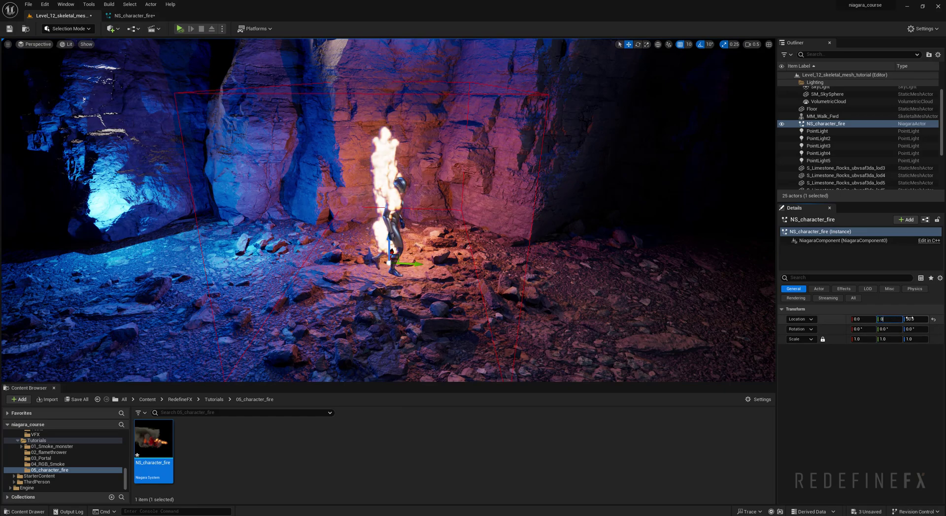
pyautogui.click(910, 319)
pyautogui.write('0')
pyautogui.press('Return')
pyautogui.moveTo(493, 222)
pyautogui.mouseDown(button='right')
pyautogui.moveTo(369, 222)
pyautogui.moveTo(345, 296)
pyautogui.moveTo(352, 256)
pyautogui.moveTo(300, 256)
pyautogui.moveTo(313, 278)
pyautogui.mouseUp(button='right')
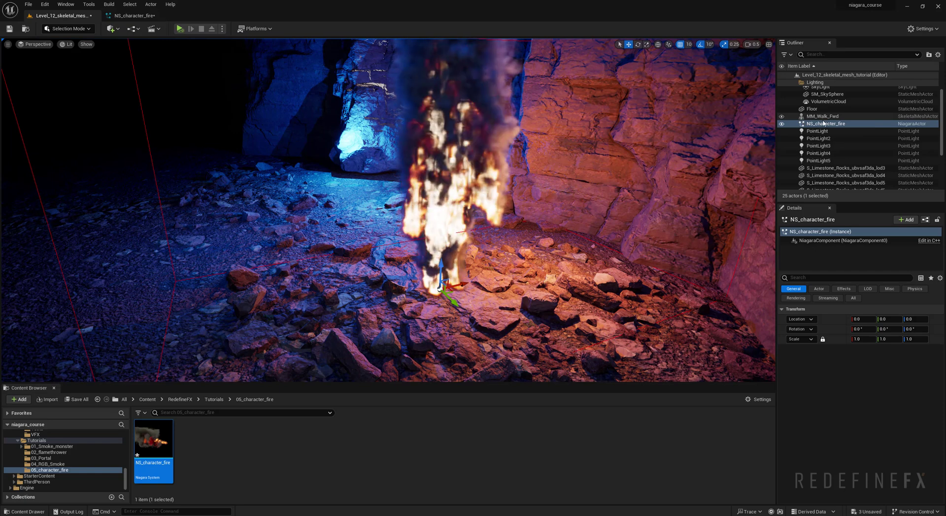
# Step: Attach the NS_character_fire actor to MM_Walk_Fwd in the Outliner, choosing None as the socket or bone
pyautogui.moveTo(823, 123); pyautogui.dragTo(823, 124)
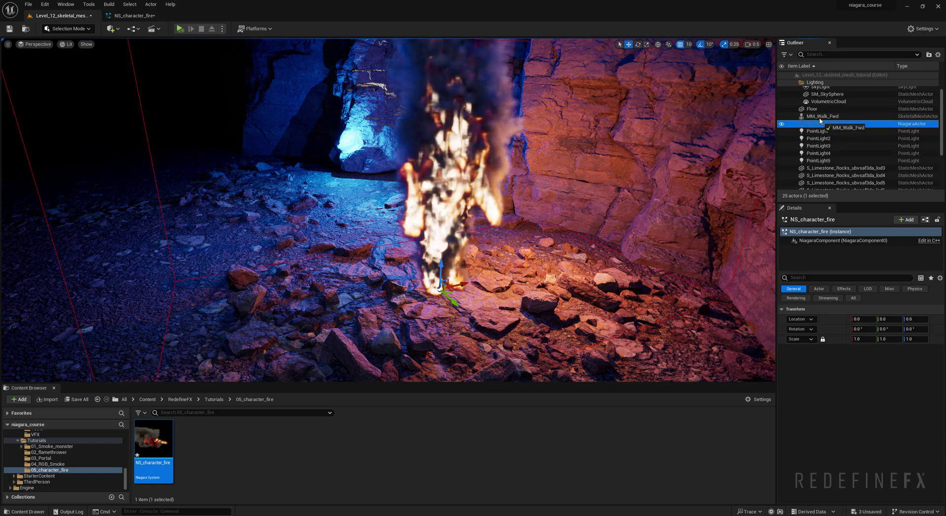
pyautogui.moveTo(823, 119); pyautogui.dragTo(823, 118)
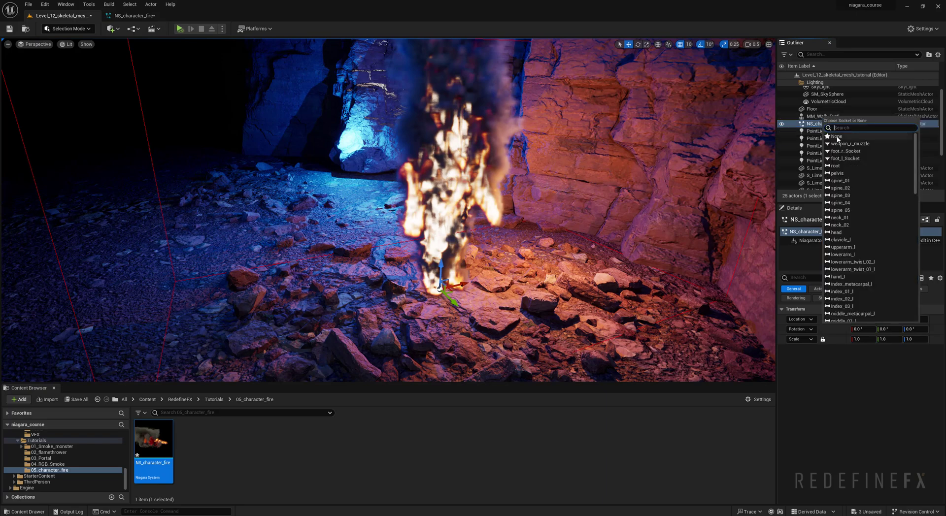
pyautogui.click(837, 136)
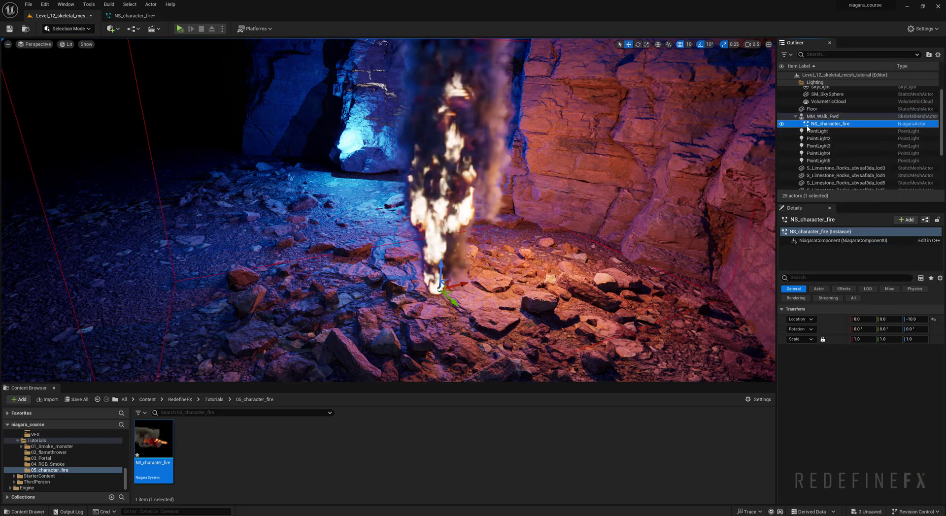
pyautogui.moveTo(473, 225); pyautogui.dragTo(510, 232, button='right')
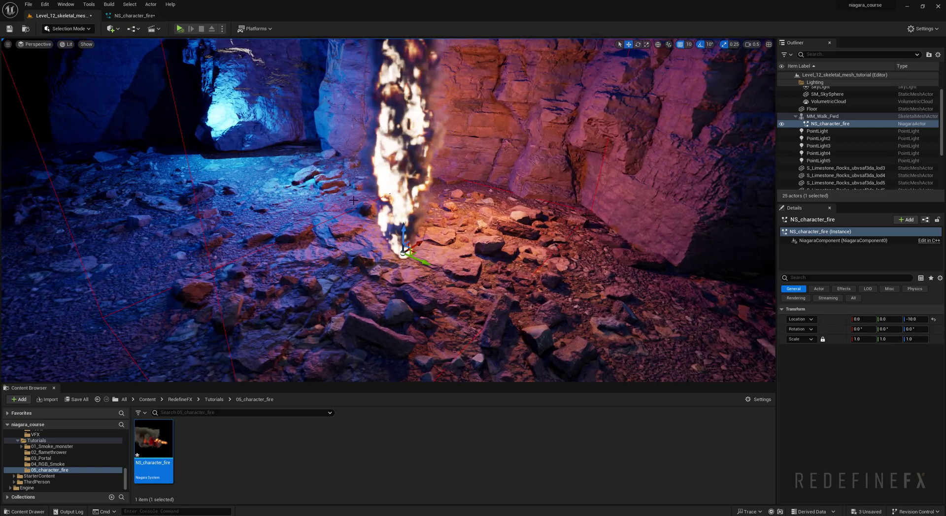
# Step: Simulate the level, examine how the fire follows the walking character, and stop the simulation
pyautogui.click(222, 29)
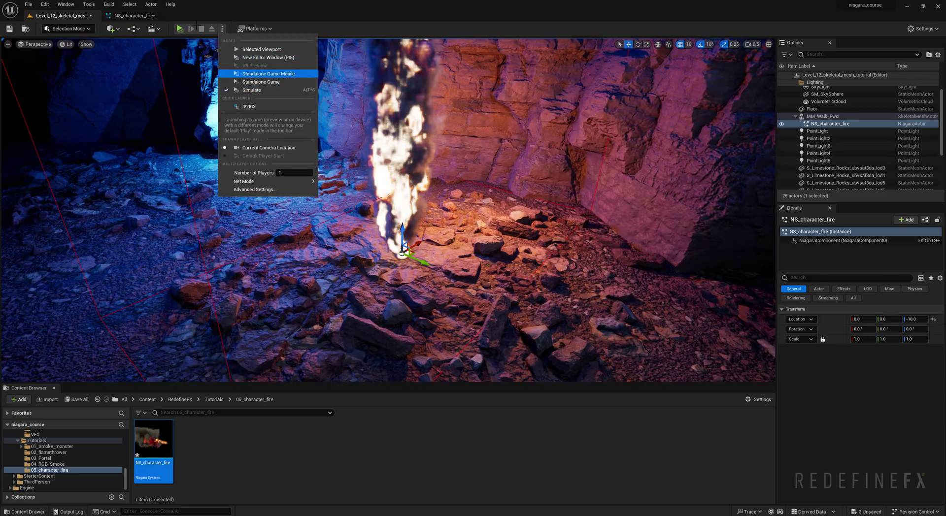
pyautogui.click(180, 29)
pyautogui.click(181, 28)
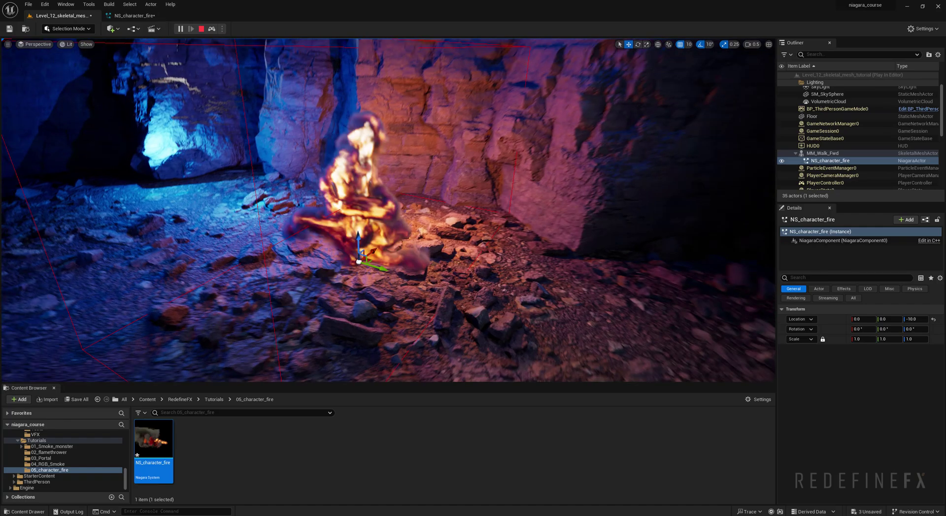
pyautogui.moveTo(388, 210)
pyautogui.mouseDown(button='right')
pyautogui.moveTo(449, 212)
pyautogui.moveTo(478, 197)
pyautogui.moveTo(414, 207)
pyautogui.moveTo(443, 204)
pyautogui.moveTo(450, 228)
pyautogui.moveTo(364, 183)
pyautogui.mouseUp(button='right')
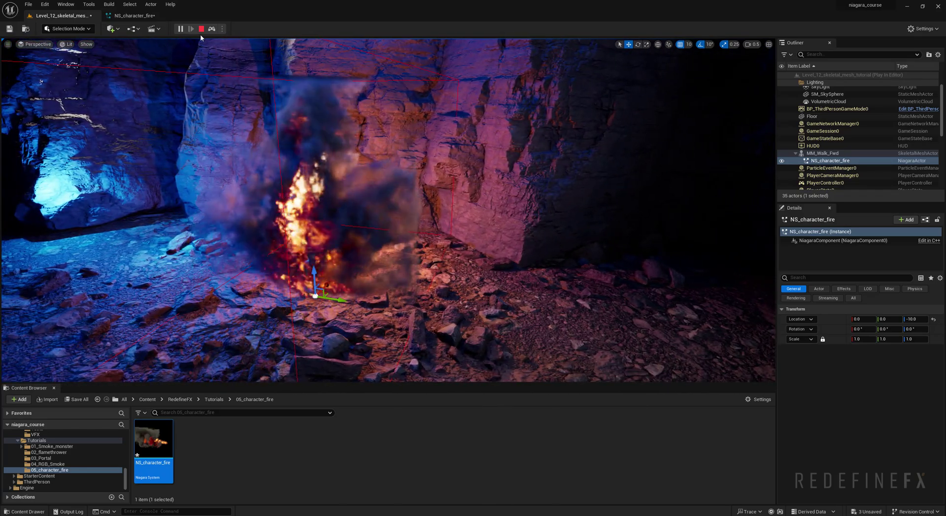
pyautogui.click(201, 30)
# Step: In the NS_character_fire system, set the WorldSpaceSize user parameter to 400 in X and 1000 in Y
pyautogui.click(134, 16)
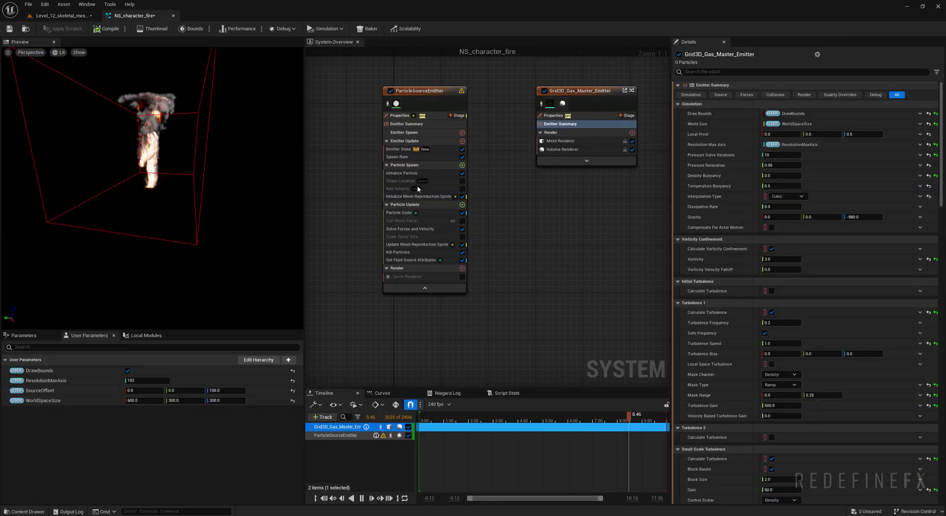
pyautogui.click(815, 133)
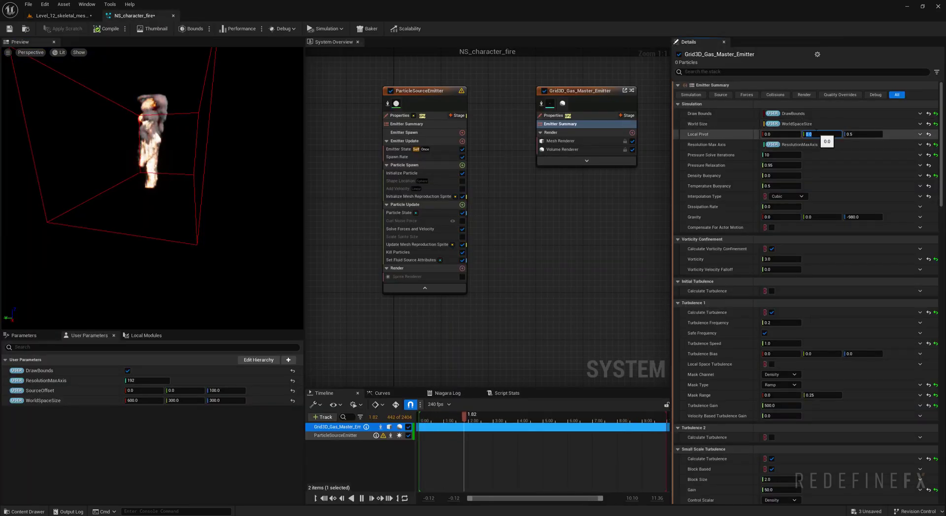
pyautogui.hotkey('ctrl', 'z')
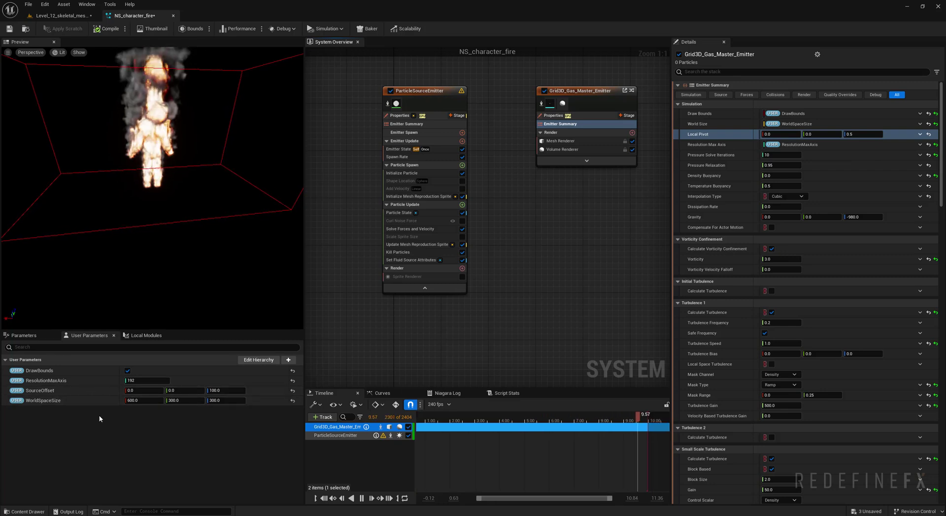
pyautogui.write('10')
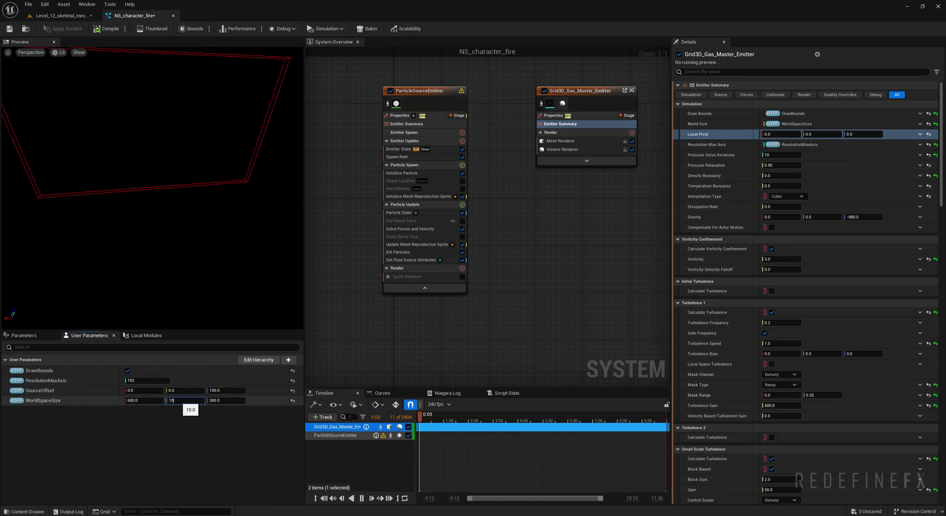
pyautogui.write('00')
pyautogui.moveTo(137, 198); pyautogui.dragTo(266, 199)
pyautogui.click(144, 400)
pyautogui.write('400')
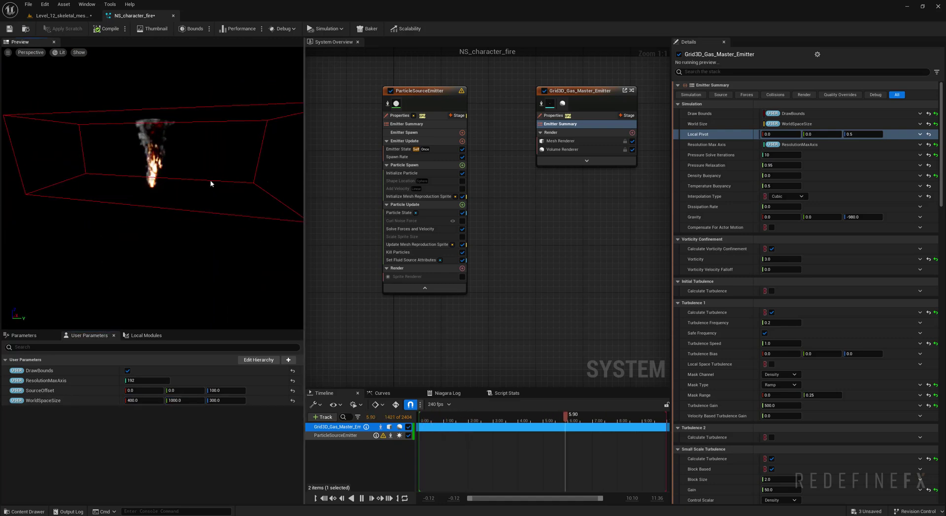
# Step: Set the gas emitter's Local Pivot Y to -0.3 and the ResolutionMaxAxis user parameter to 400
pyautogui.moveTo(211, 184); pyautogui.dragTo(271, 130)
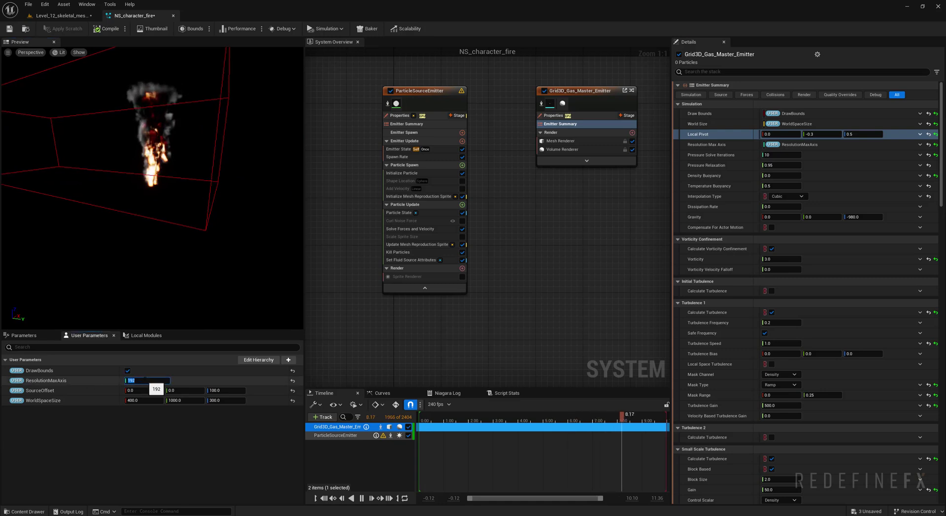
pyautogui.press('Return')
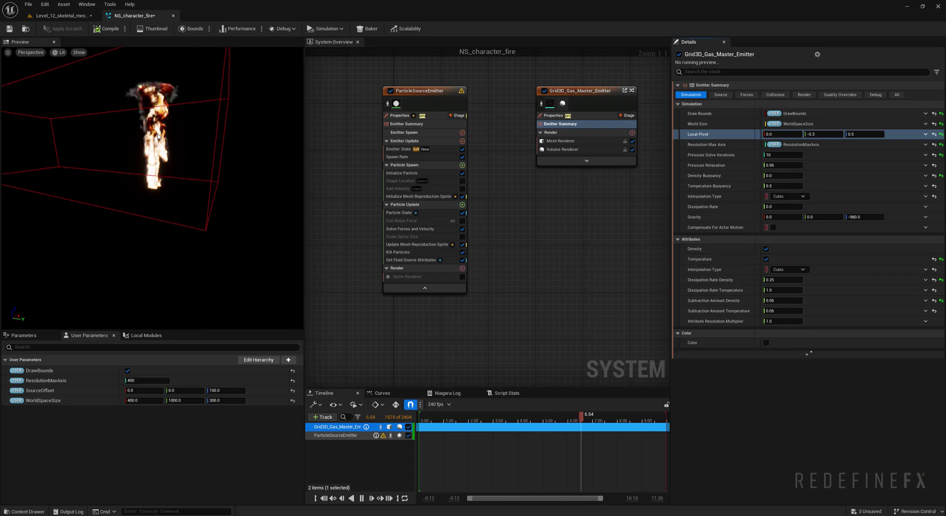
# Step: Enable Calculate Wind in the gas emitter's Forces settings, with Wind Direction Y at 1 and Wind Magnitude at 50
pyautogui.click(747, 95)
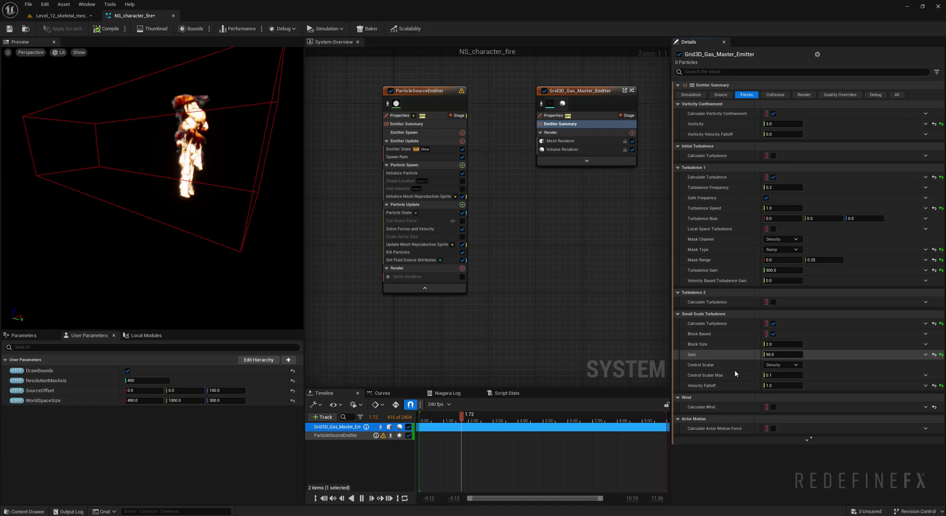
pyautogui.click(773, 406)
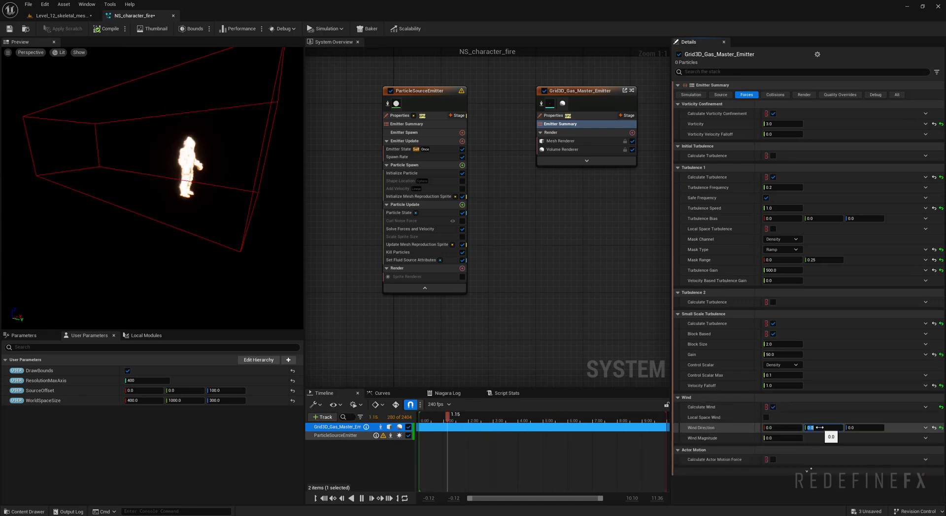
pyautogui.write('1')
pyautogui.press('Return')
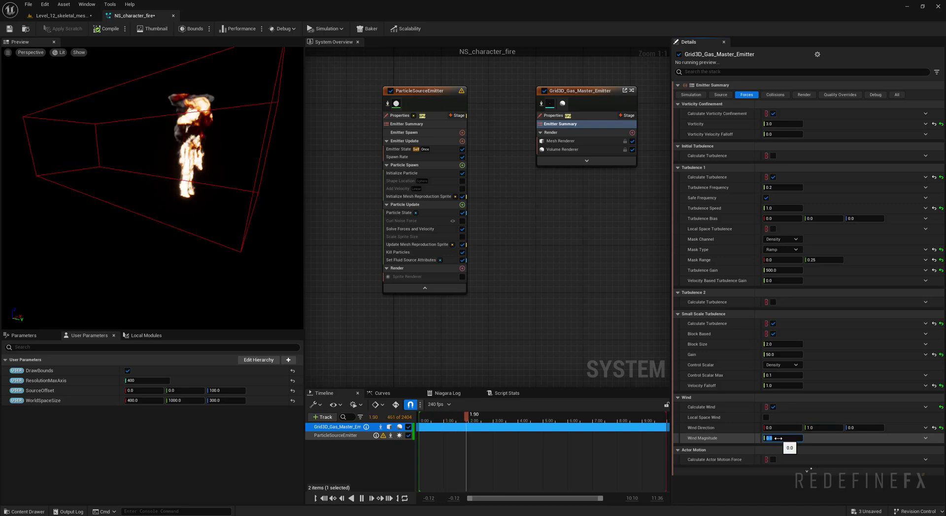
# Step: Reverse the wind by setting Wind Direction Y to -1 and inspect the trailing flames in the preview
pyautogui.click(813, 428)
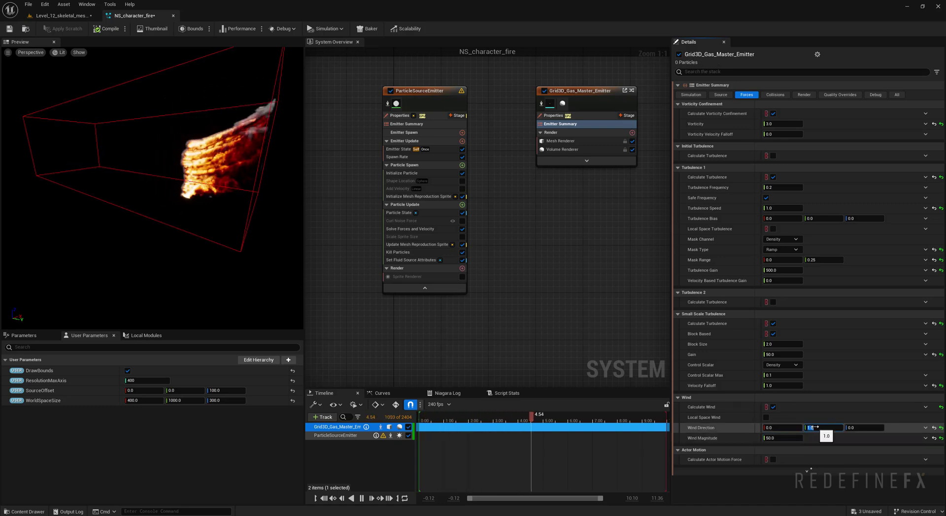
pyautogui.write('-1')
pyautogui.press('Return')
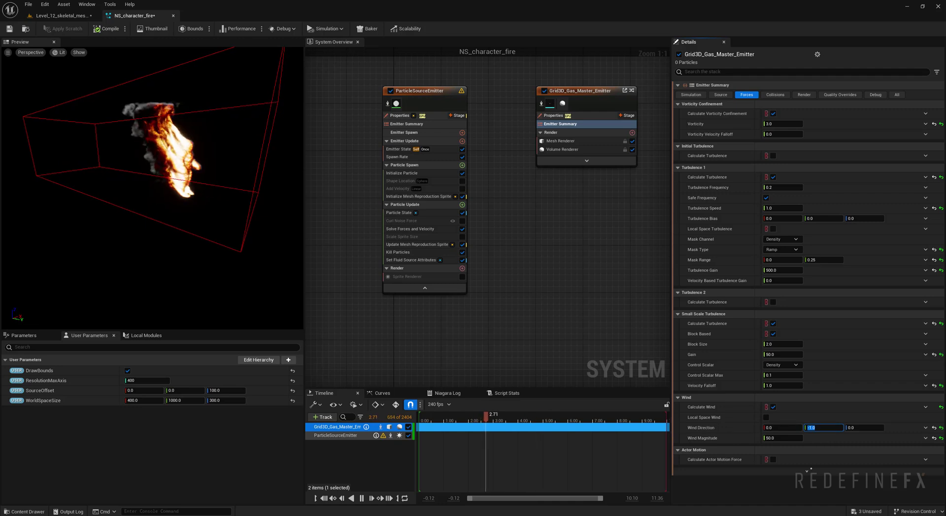
pyautogui.moveTo(88, 132); pyautogui.dragTo(132, 135)
pyautogui.scroll(4, 131, 134)
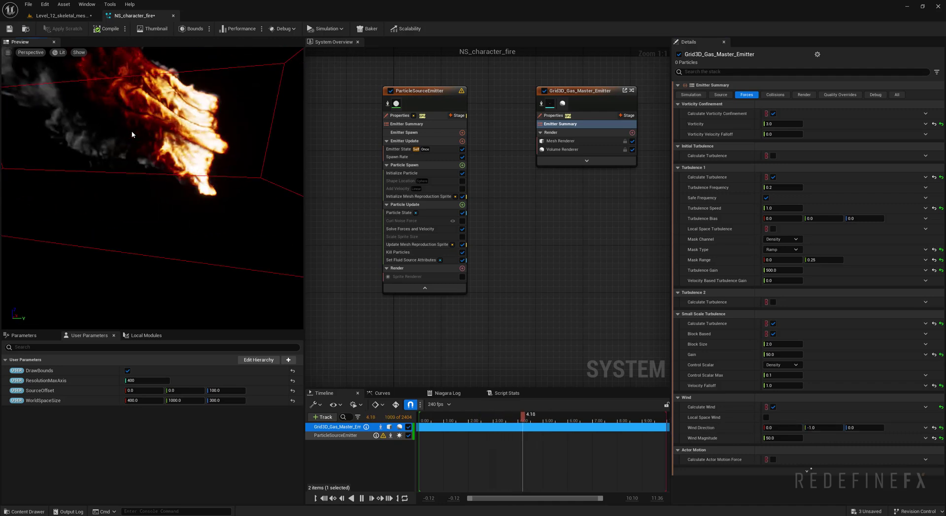
pyautogui.scroll(-3, 131, 135)
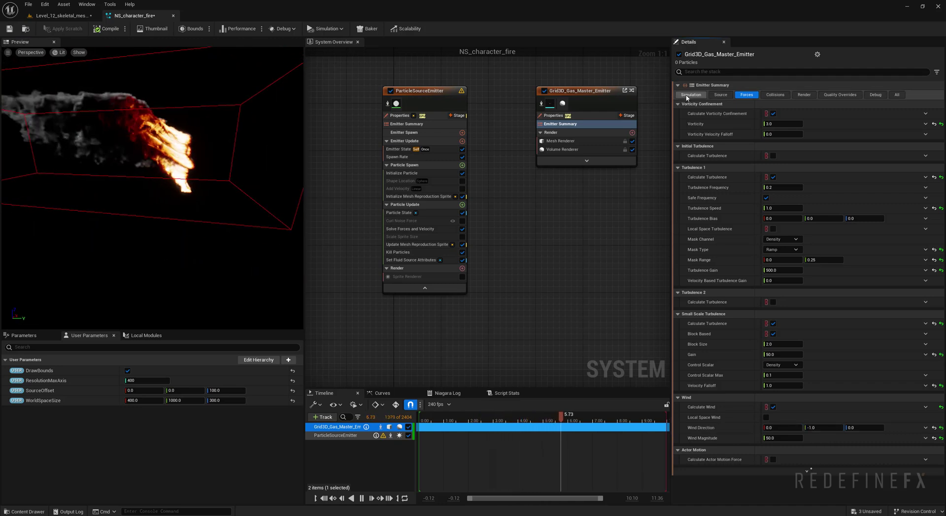
# Step: In the gas emitter's Simulation settings, set Gravity to 1000 in Y and 0 in Z
pyautogui.click(690, 95)
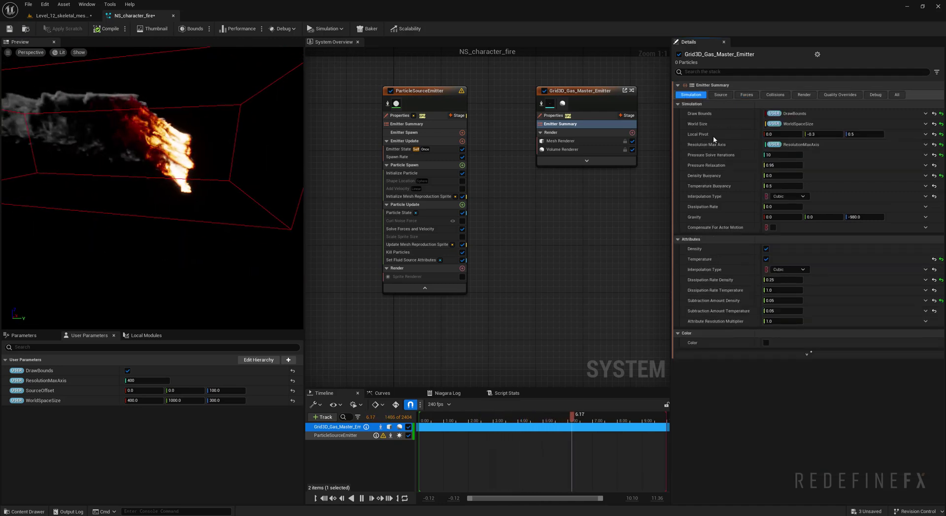
pyautogui.click(855, 218)
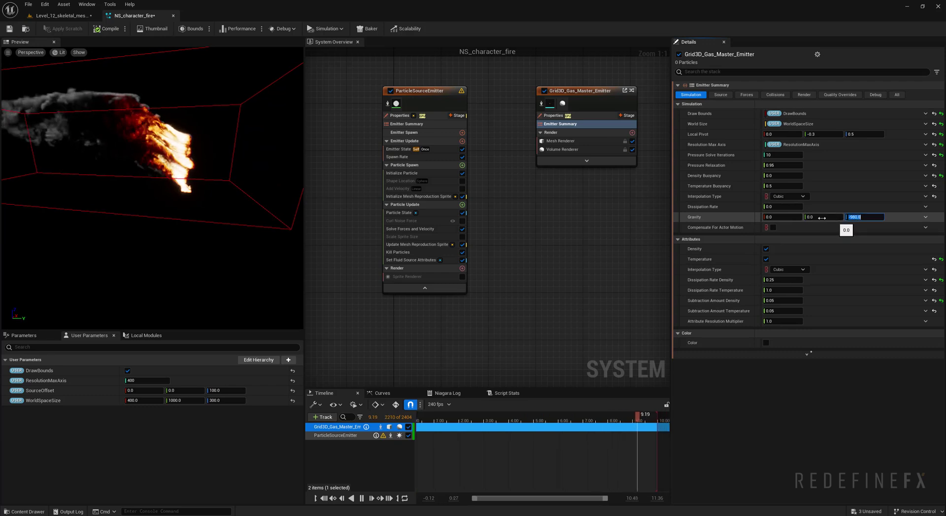
pyautogui.write('0')
pyautogui.press('Return')
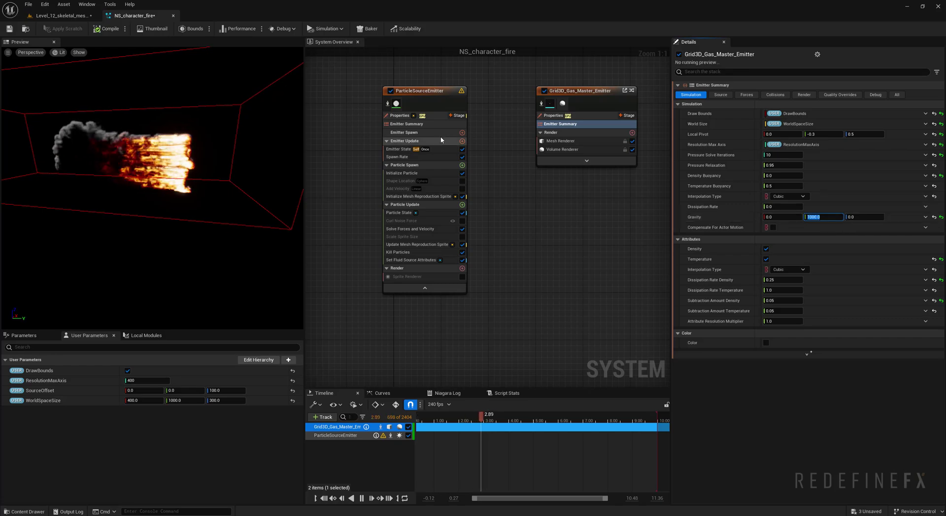
# Step: Simulate the skeletal mesh level to check the burning character's trailing flames, and stop the simulation
pyautogui.click(53, 17)
pyautogui.moveTo(464, 295)
pyautogui.mouseDown(button='right')
pyautogui.moveTo(404, 276)
pyautogui.moveTo(463, 296)
pyautogui.moveTo(475, 288)
pyautogui.moveTo(441, 335)
pyautogui.moveTo(460, 337)
pyautogui.moveTo(459, 326)
pyautogui.mouseUp(button='right')
pyautogui.hotkey('alt', 's')
pyautogui.press('Escape')
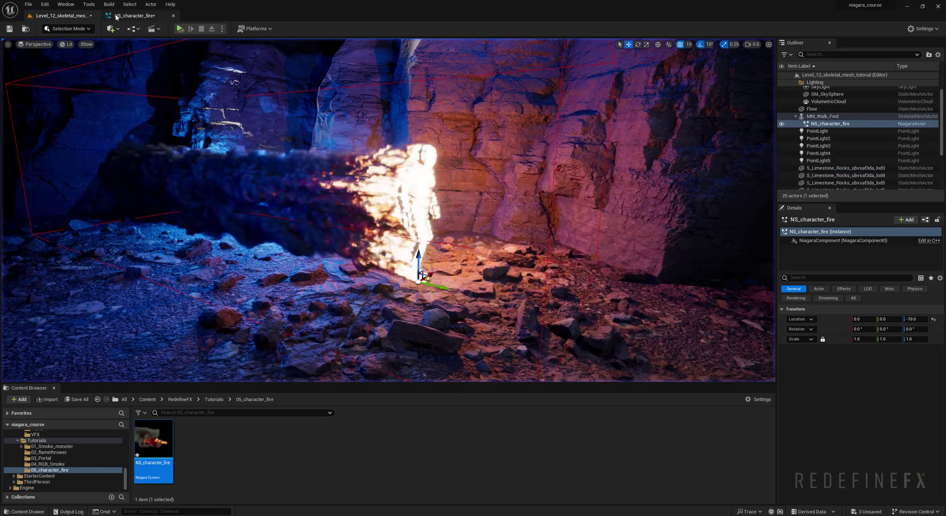
# Step: In the particle source's Set Fluid Source Attributes module, set Temperature to 0.25 and Density to 0.4, and check the fire in the level
pyautogui.click(127, 16)
pyautogui.click(409, 260)
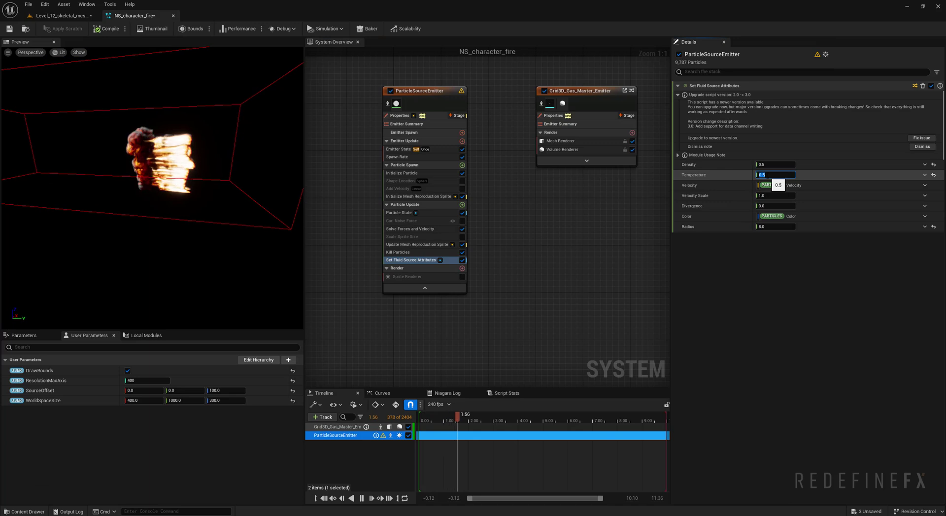
pyautogui.click(778, 174)
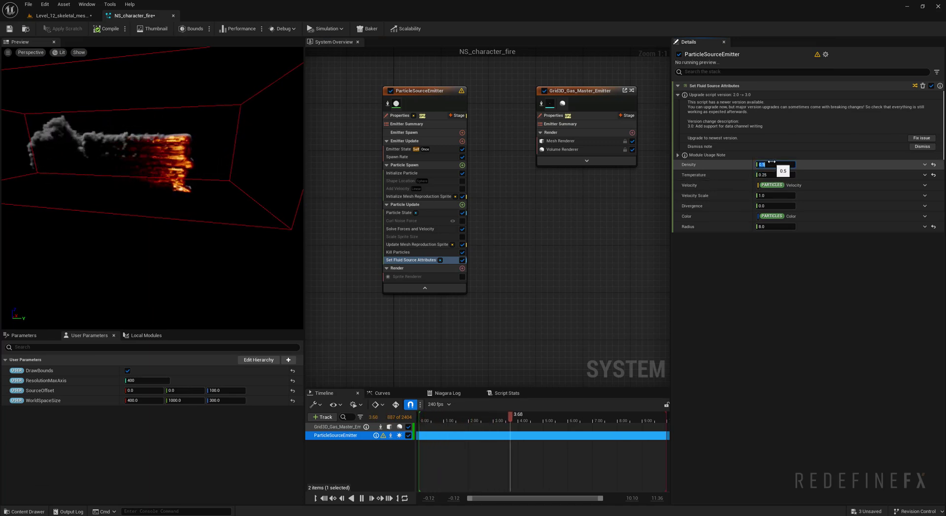
pyautogui.click(82, 17)
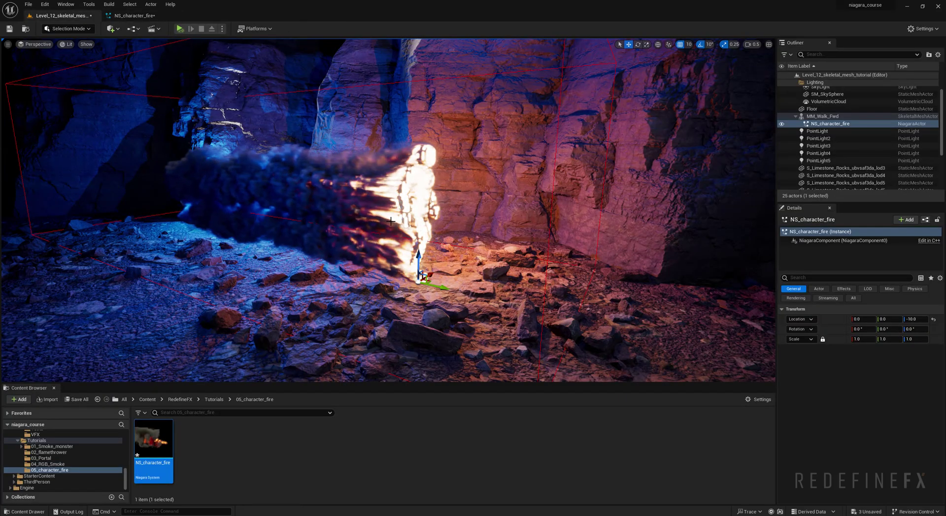
# Step: Set the fluid source's Velocity Scale to 0 in NS_character_fire and open the gas emitter's summary settings
pyautogui.click(139, 15)
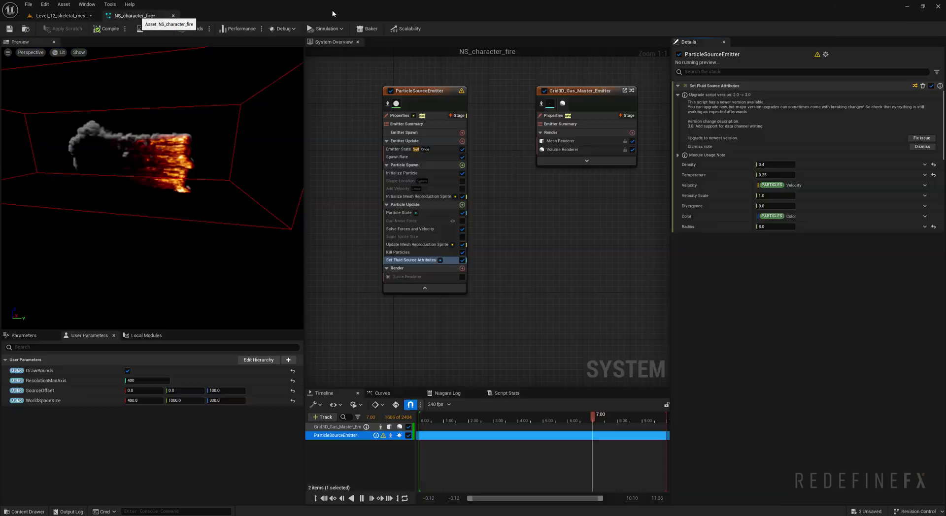
pyautogui.click(769, 196)
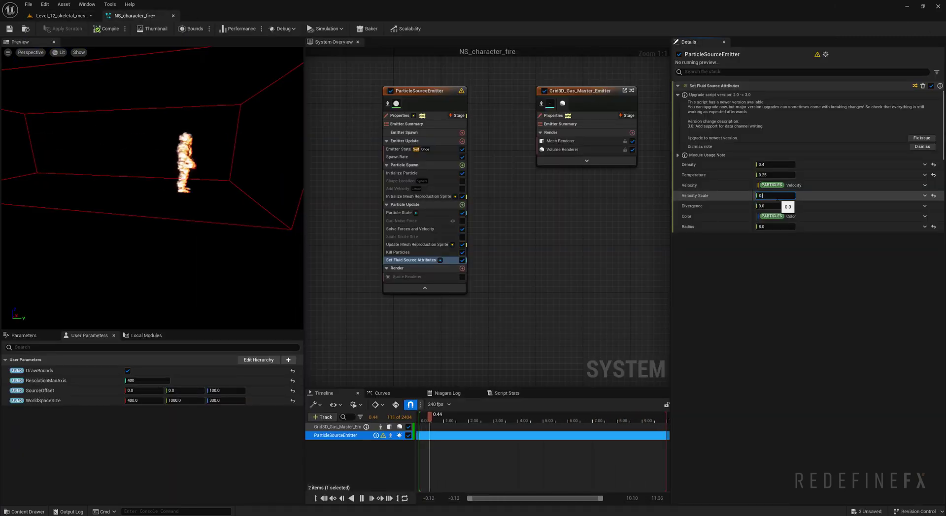
pyautogui.click(560, 123)
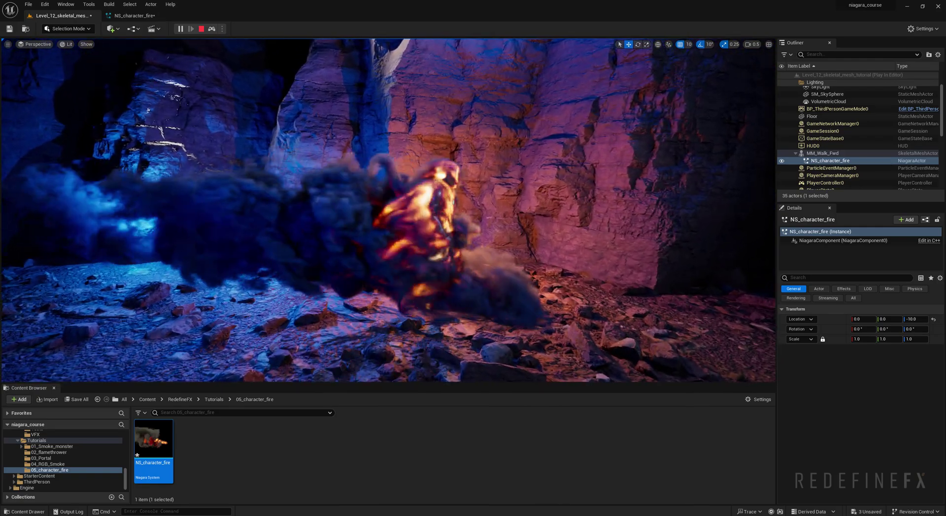
pyautogui.click(542, 280)
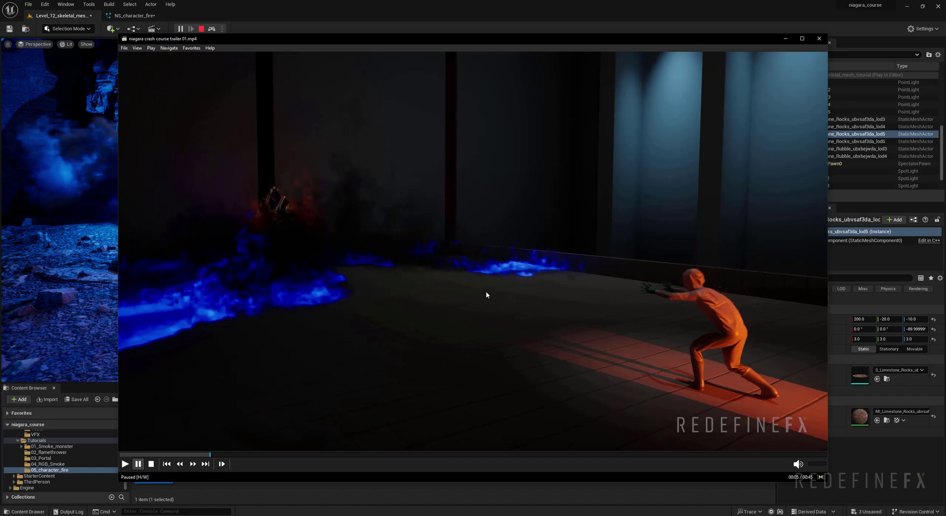
pyautogui.click(487, 292)
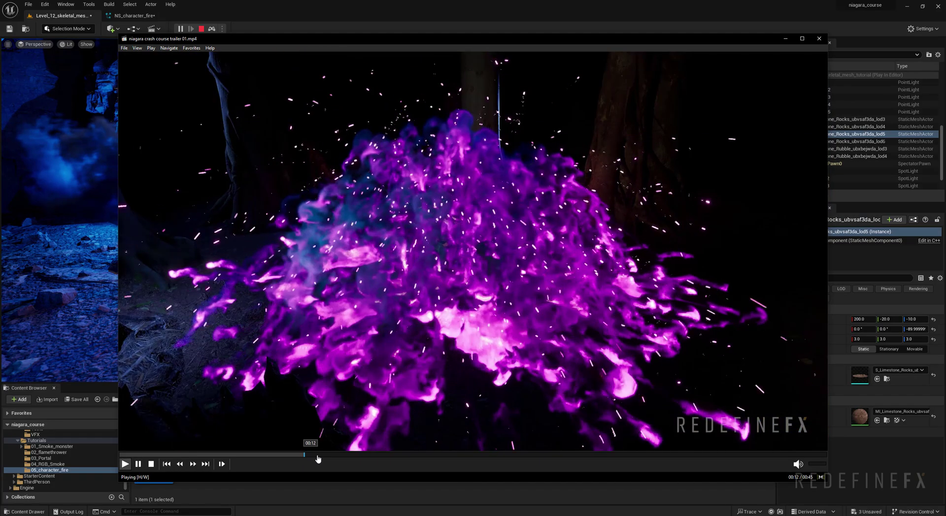
pyautogui.click(340, 454)
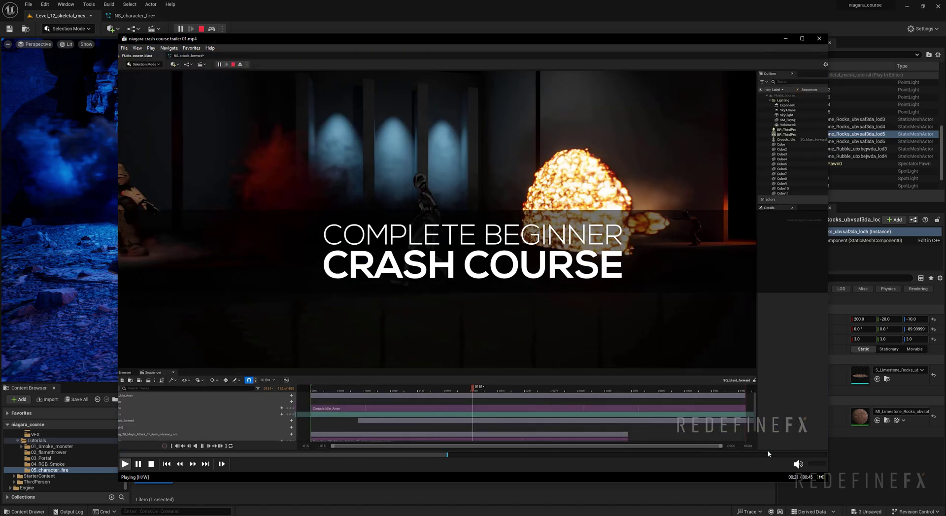
pyautogui.click(778, 454)
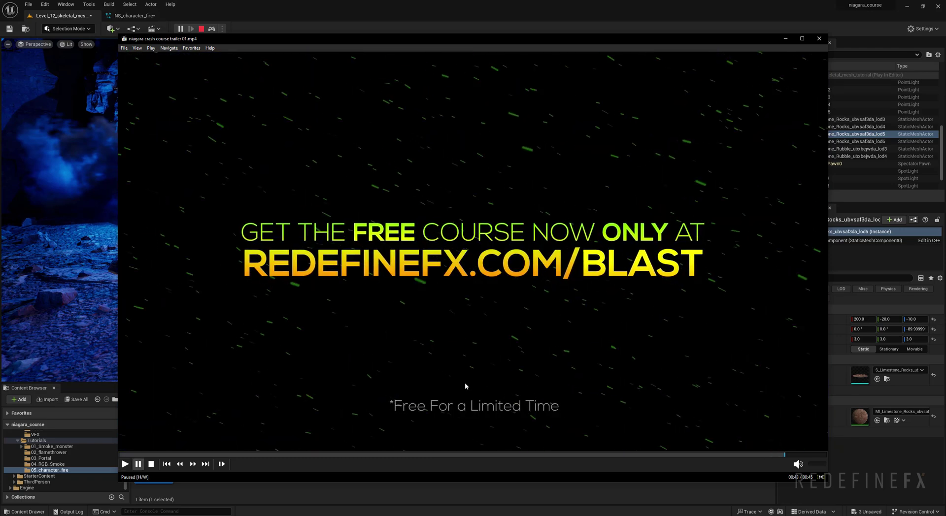